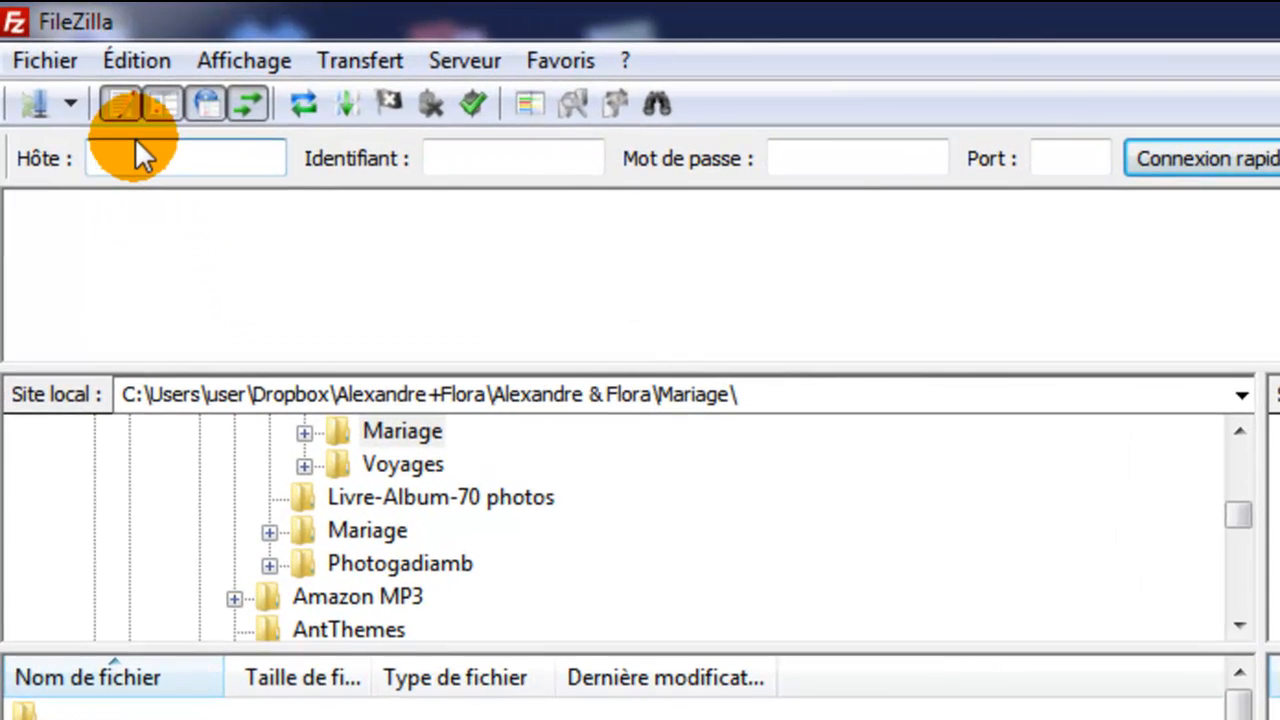
# Step: Open the Site Manager and add a new site entry named with the website's domain name
pyautogui.click(140, 155)
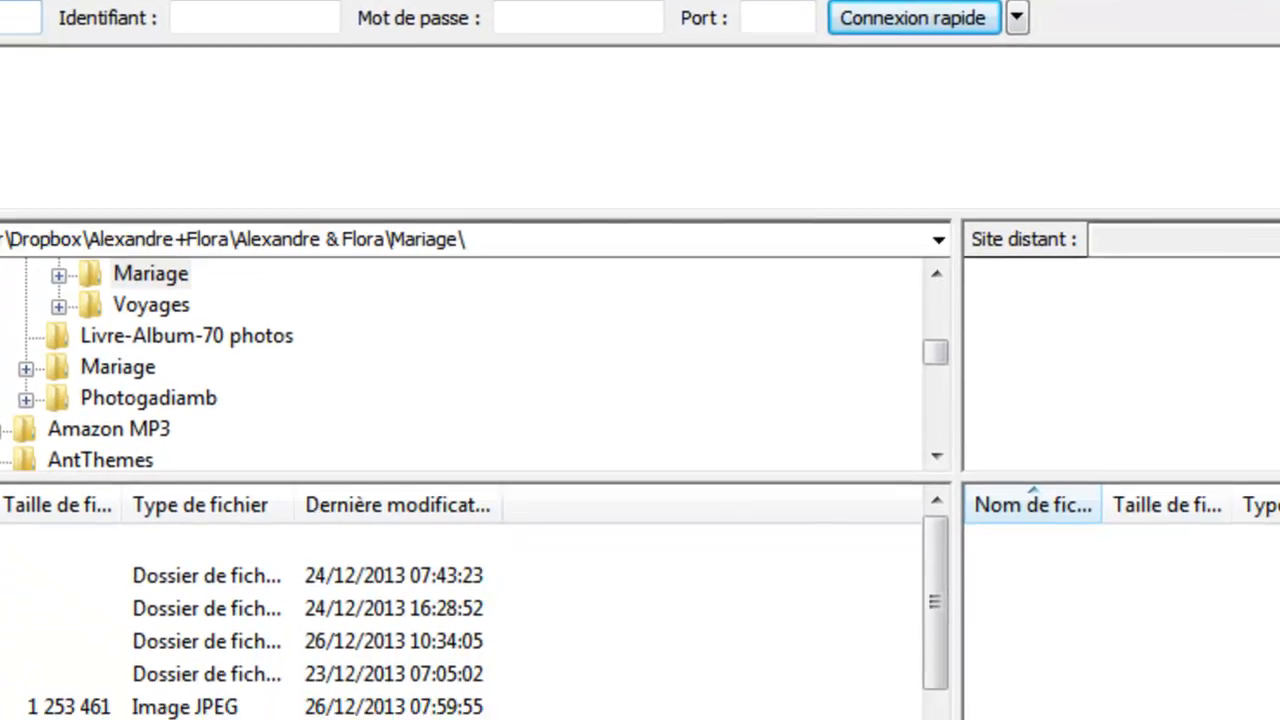
pyautogui.click(35, 102)
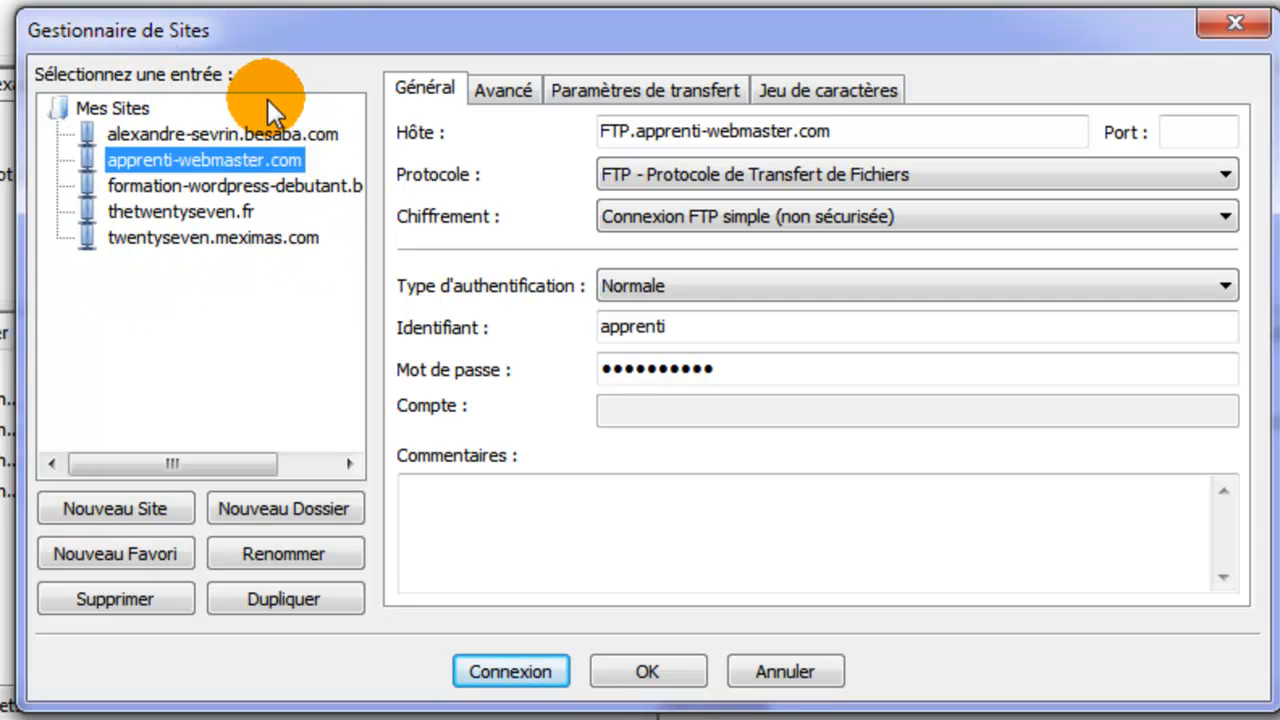
pyautogui.click(115, 508)
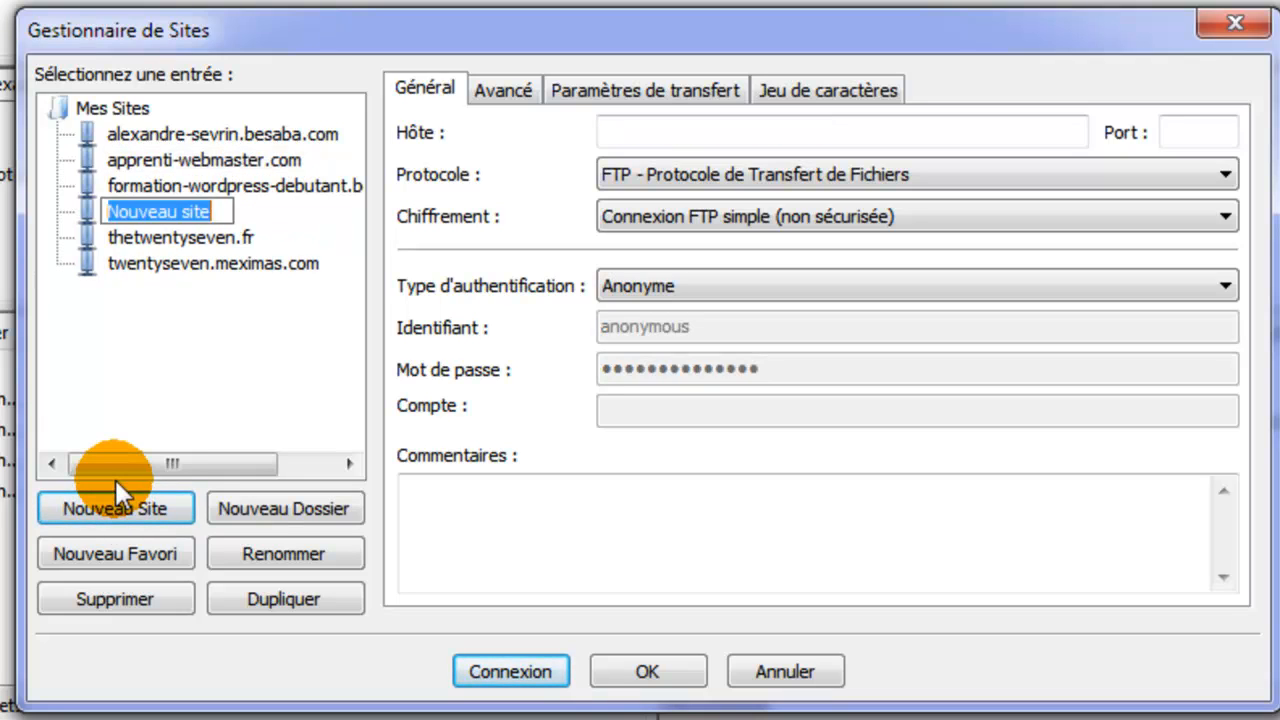
pyautogui.write('alexandre')
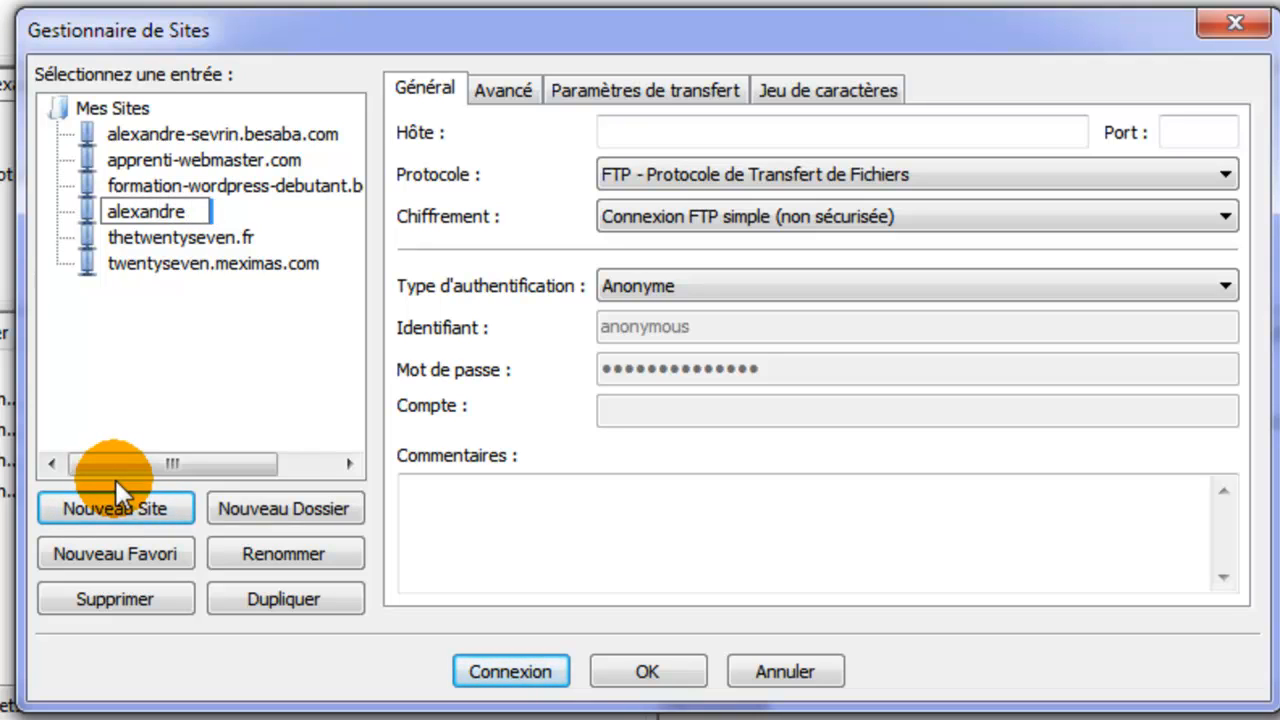
pyautogui.write('-sevrin')
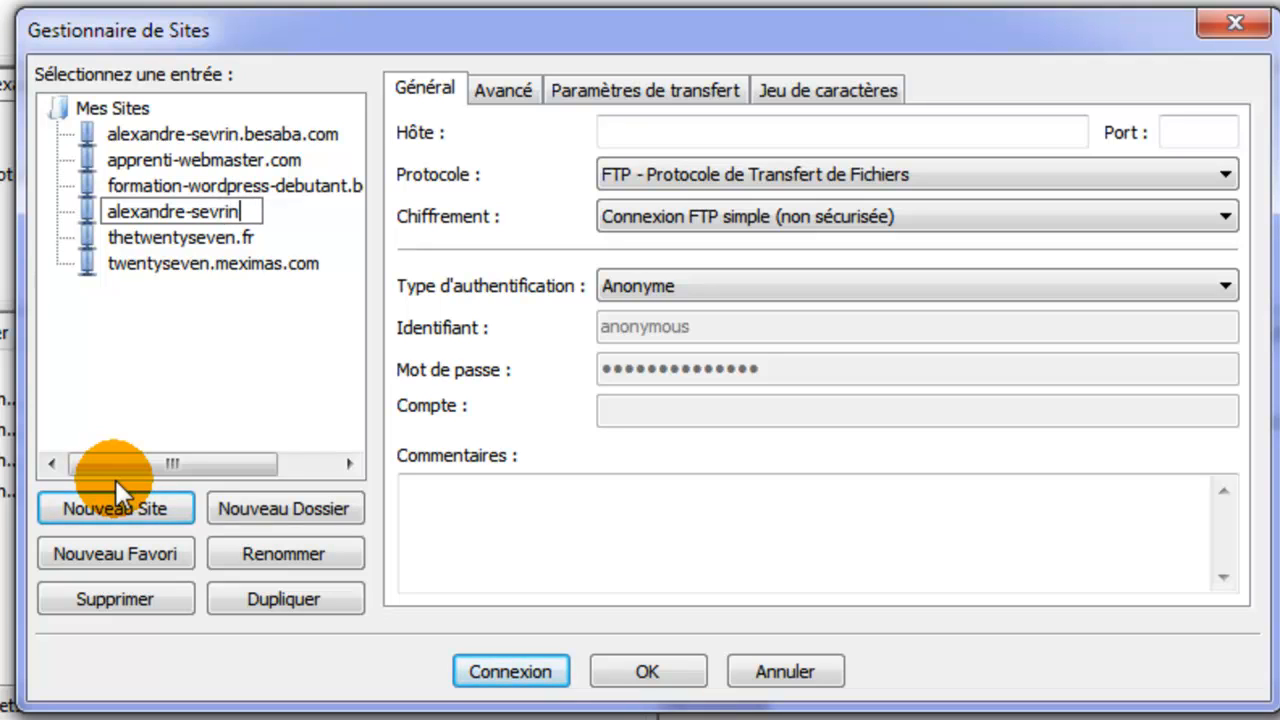
pyautogui.write('.com')
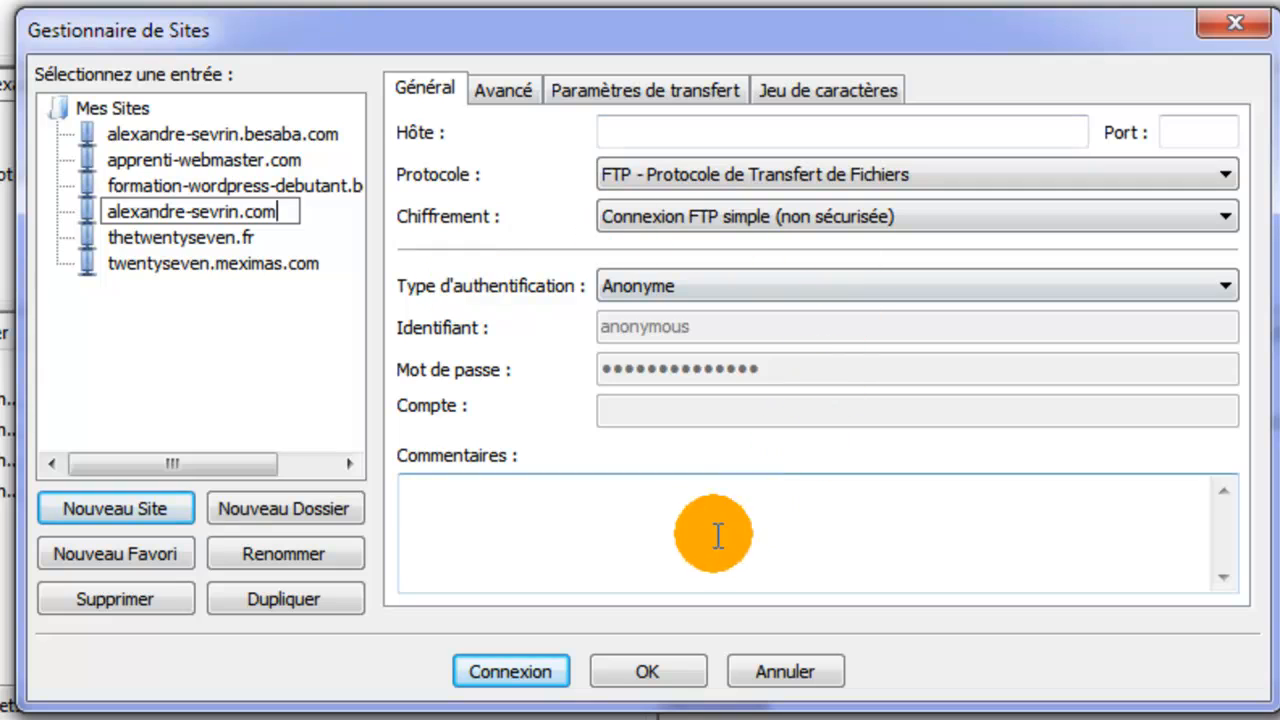
# Step: Set the new site's authentication type to Normale and enter the website's domain name as the host
pyautogui.click(1147, 288)
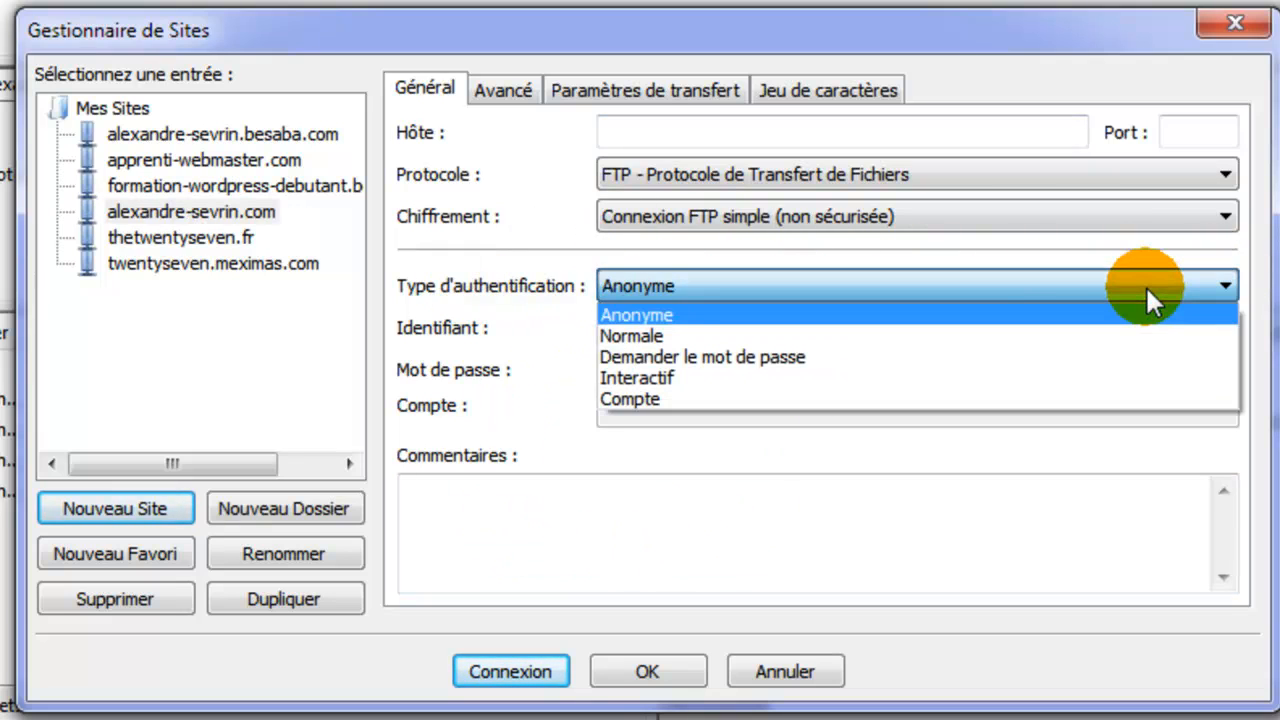
pyautogui.click(1043, 331)
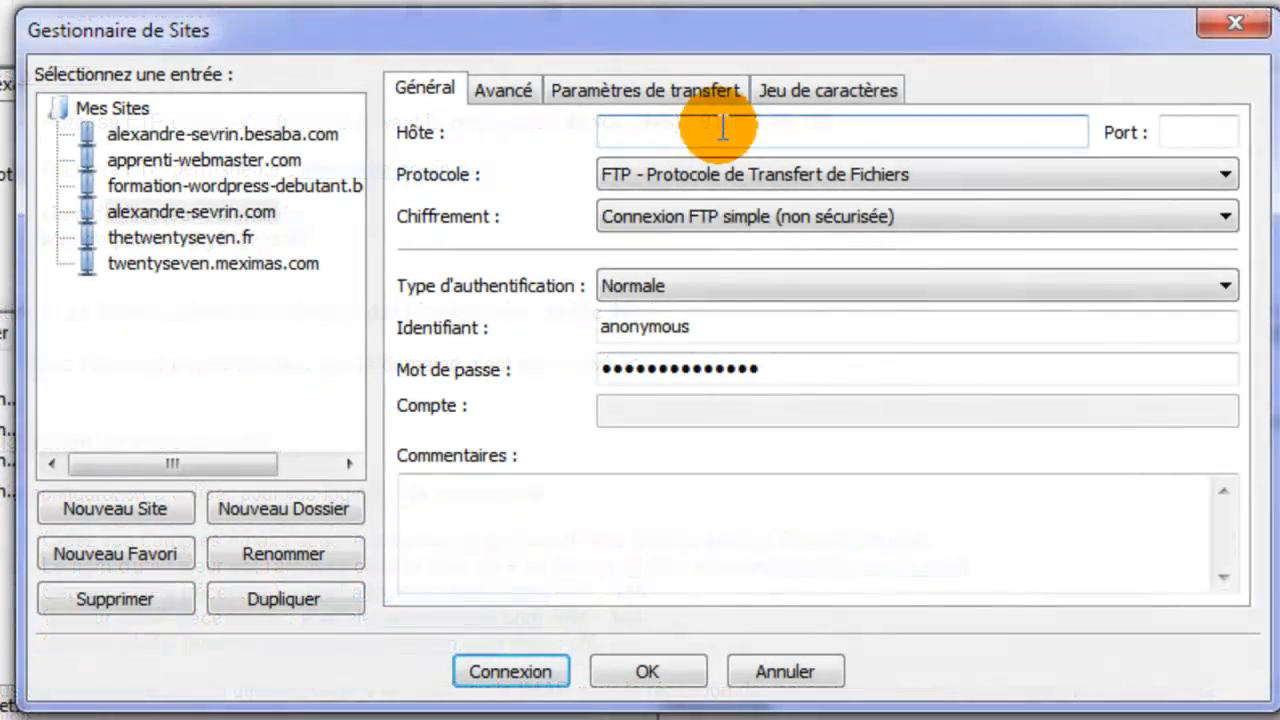
pyautogui.click(722, 130)
pyautogui.write('alexandre-s')
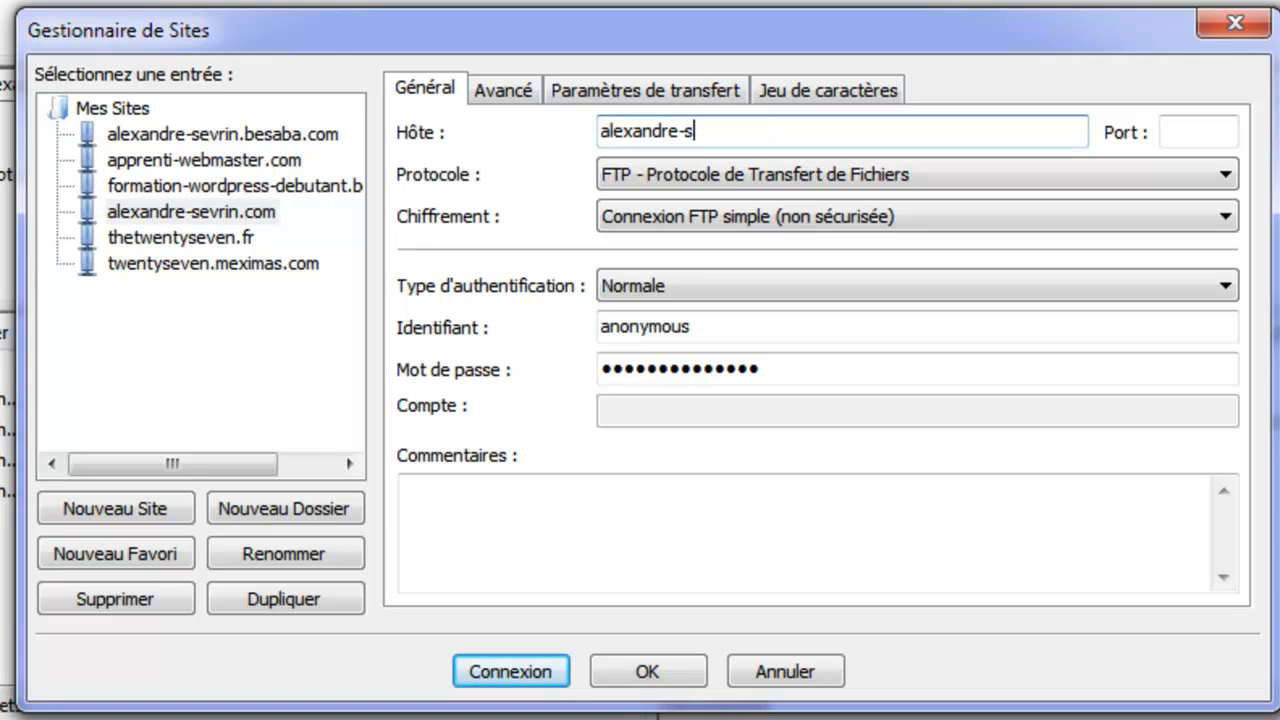
pyautogui.write('evrin')
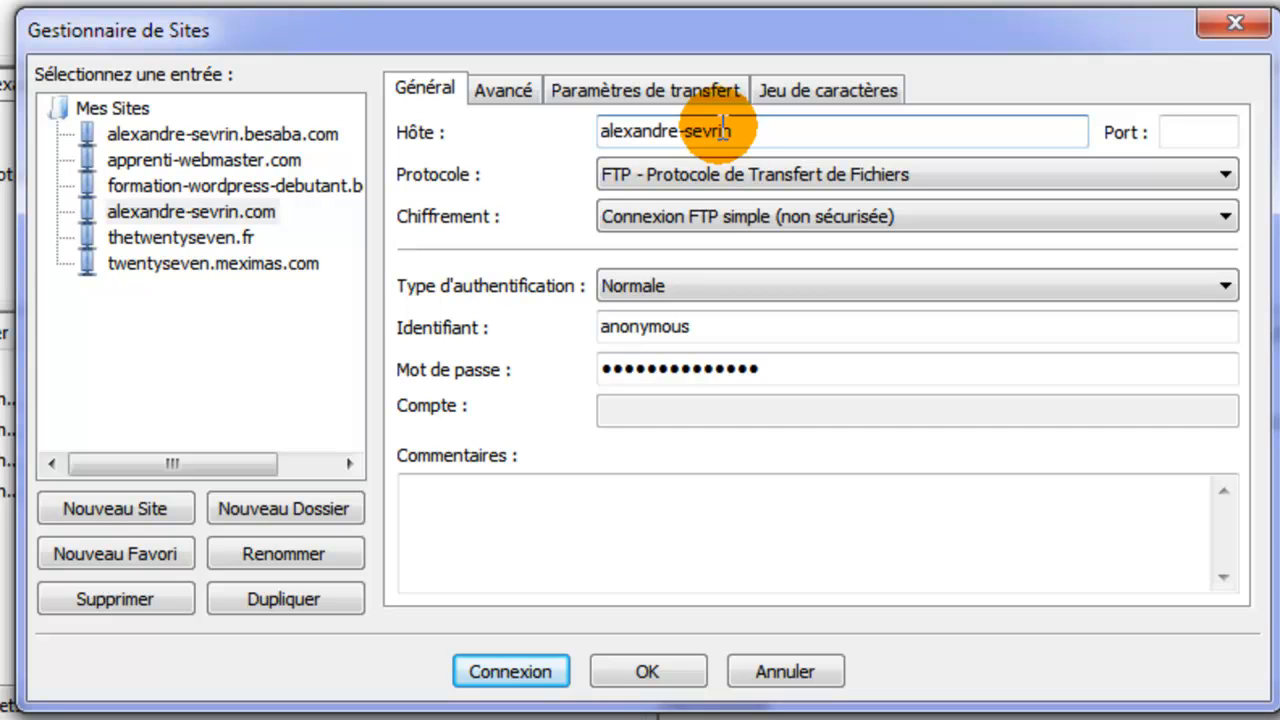
pyautogui.write('.com')
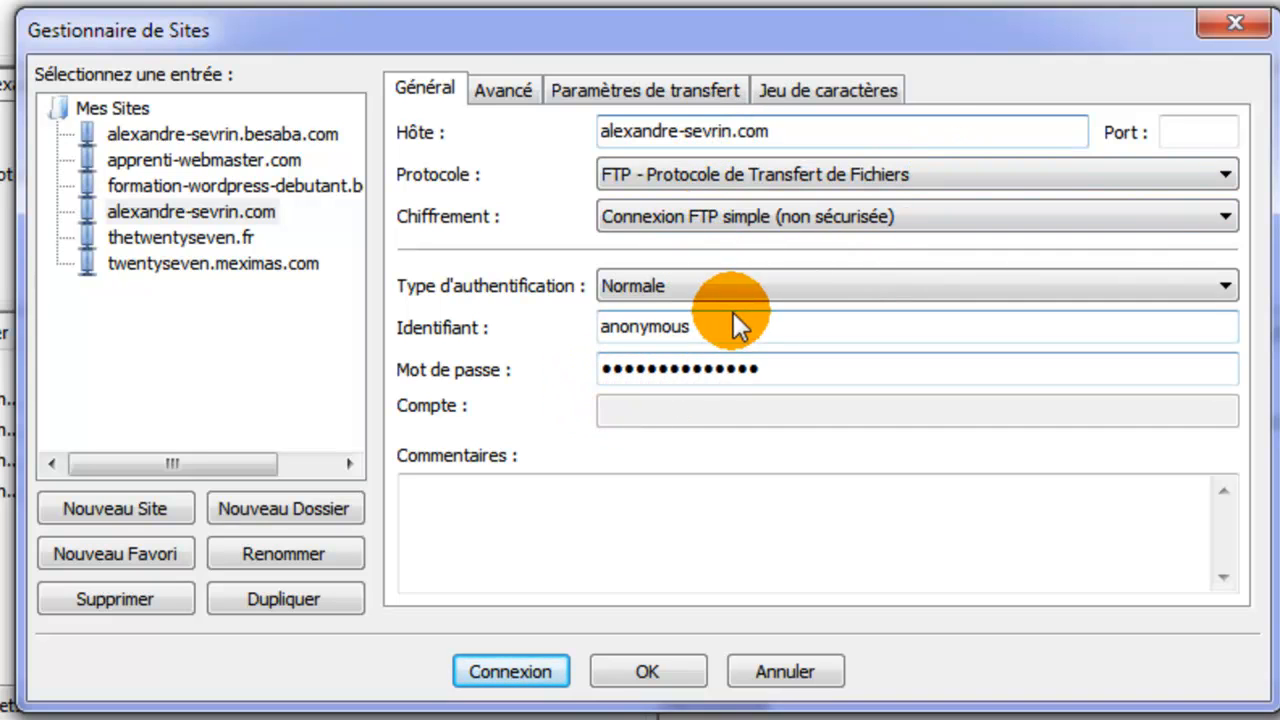
# Step: Replace the anonymous login with the FTP username given in the hosting provider's e-mail
pyautogui.moveTo(718, 327); pyautogui.dragTo(608, 332)
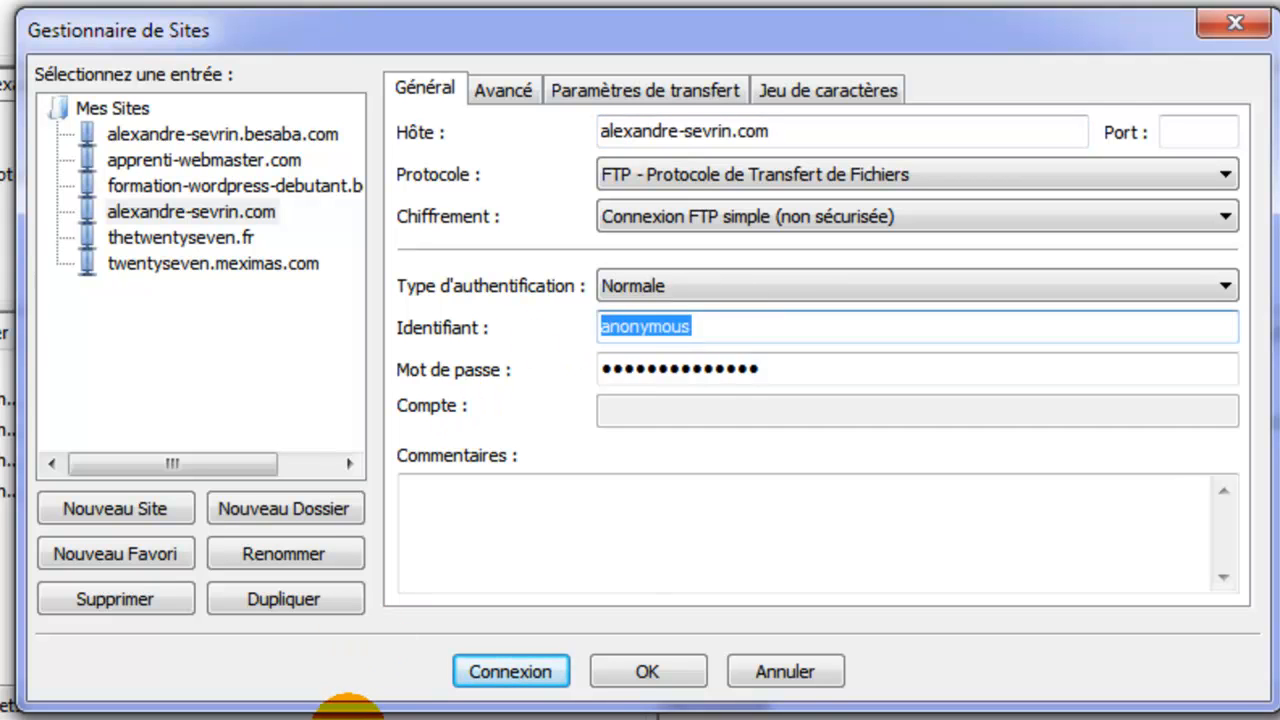
pyautogui.hotkey('alt', 'Tab')
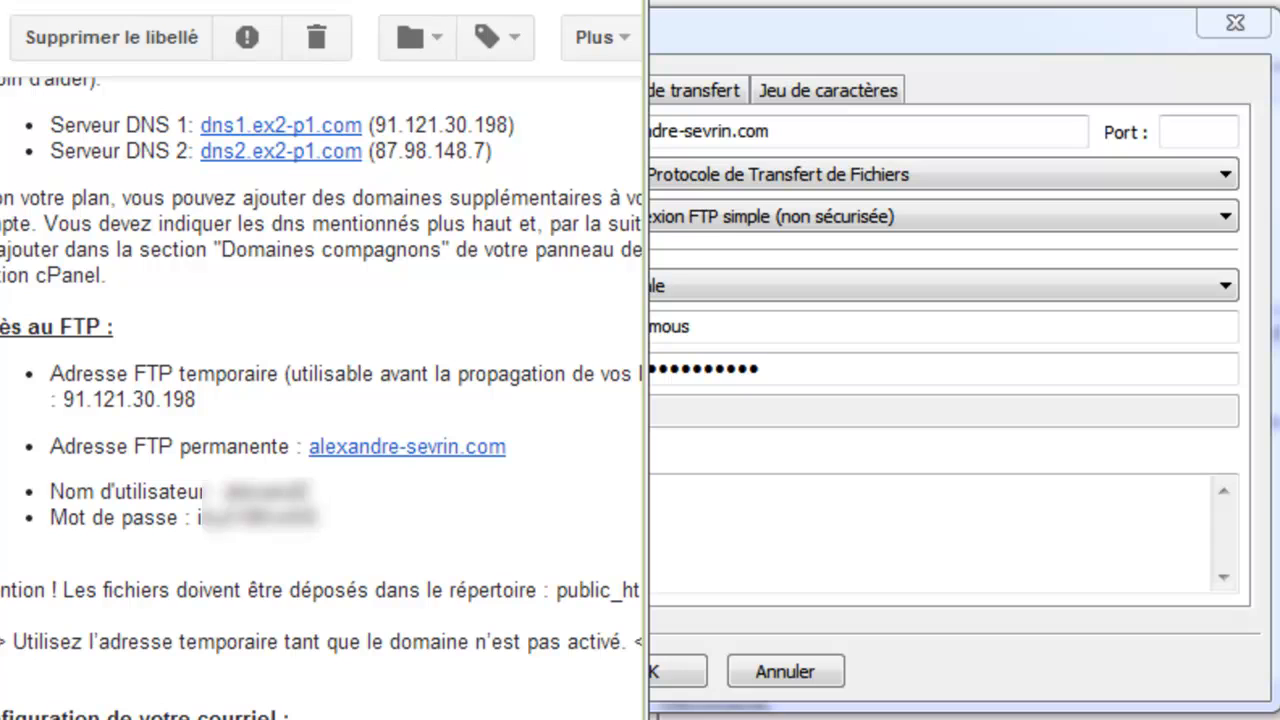
pyautogui.hotkey('alt', 'Tab')
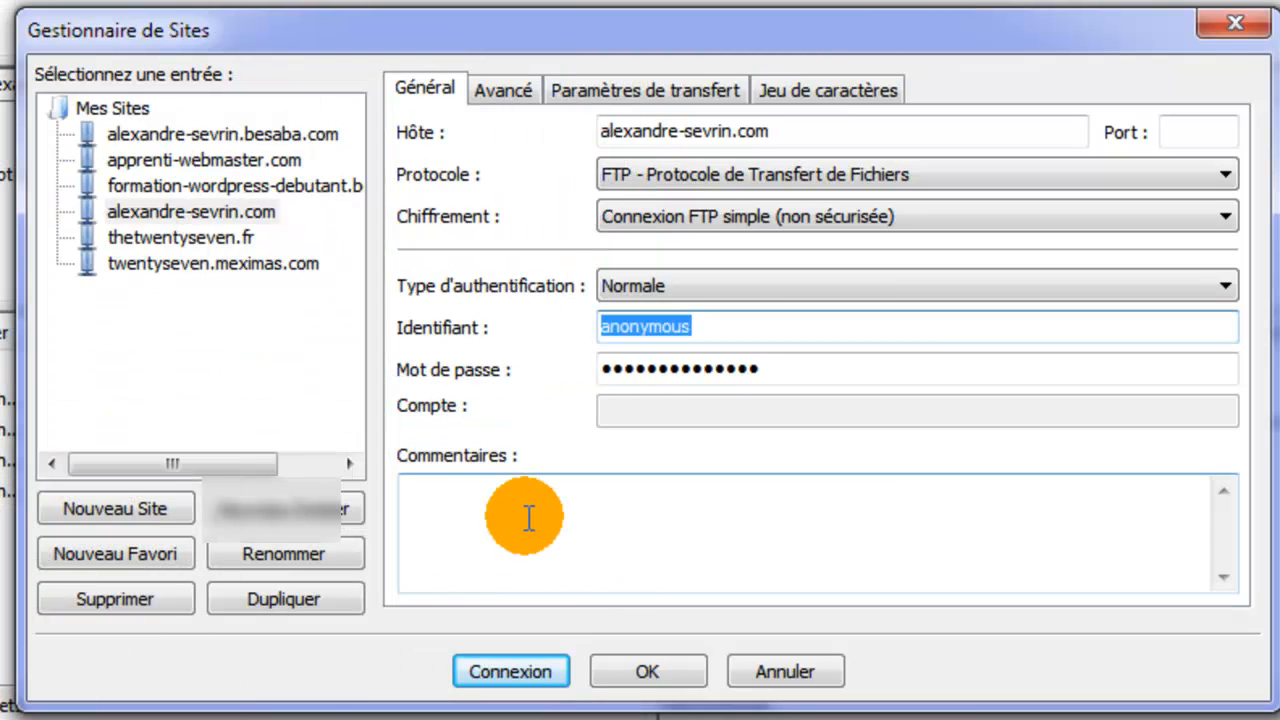
pyautogui.write('alexand2')
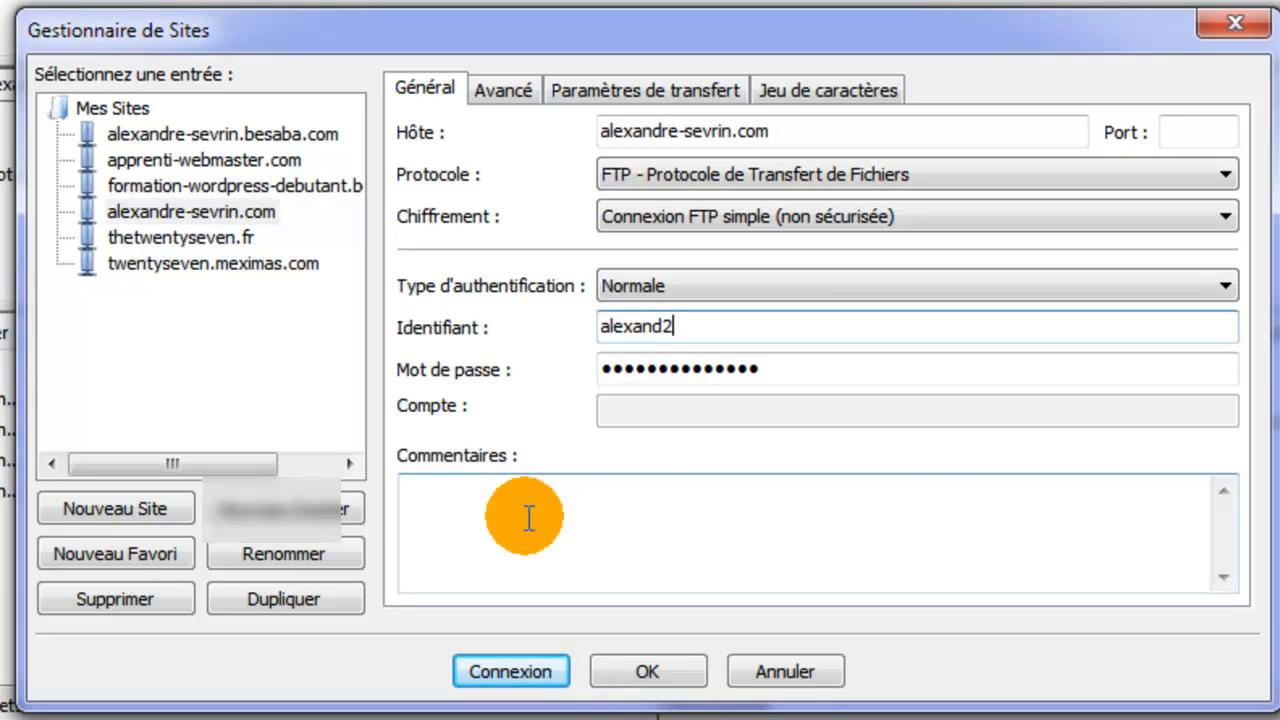
# Step: Copy the FTP password from the hosting e-mail in the browser and paste it into the site entry's password field
pyautogui.click(681, 370)
pyautogui.doubleClick(777, 366)
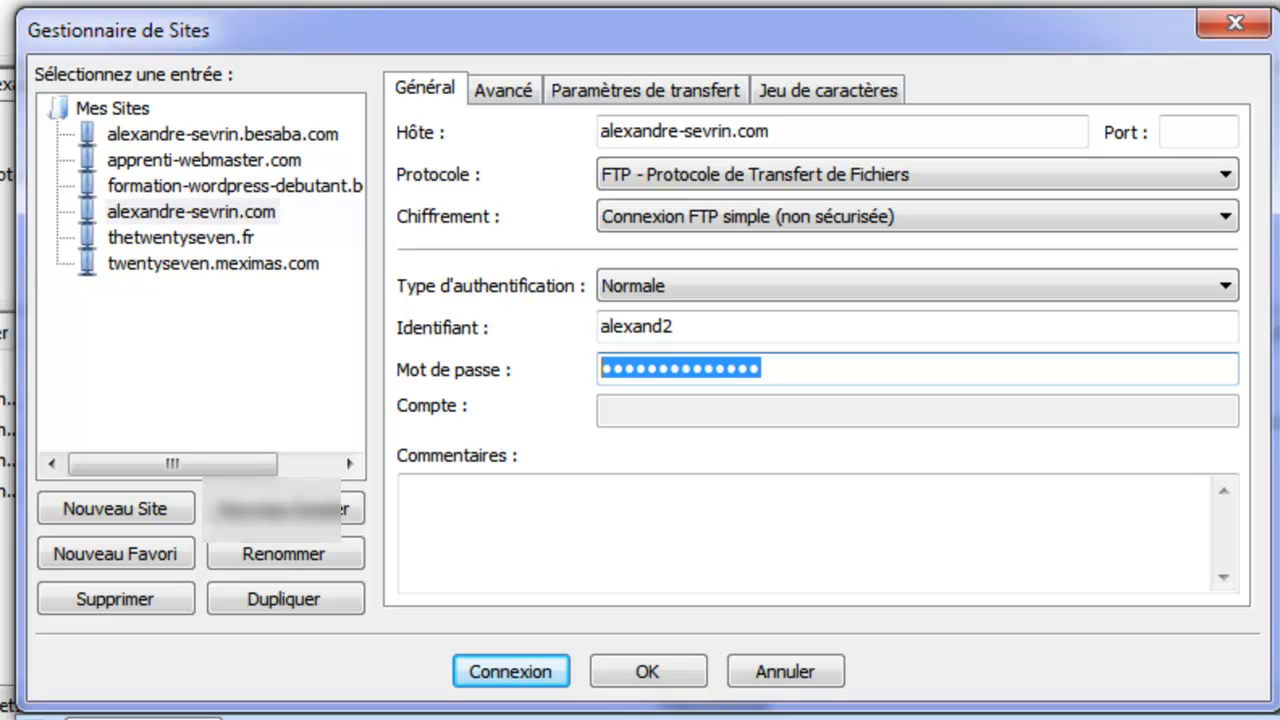
pyautogui.click(190, 718)
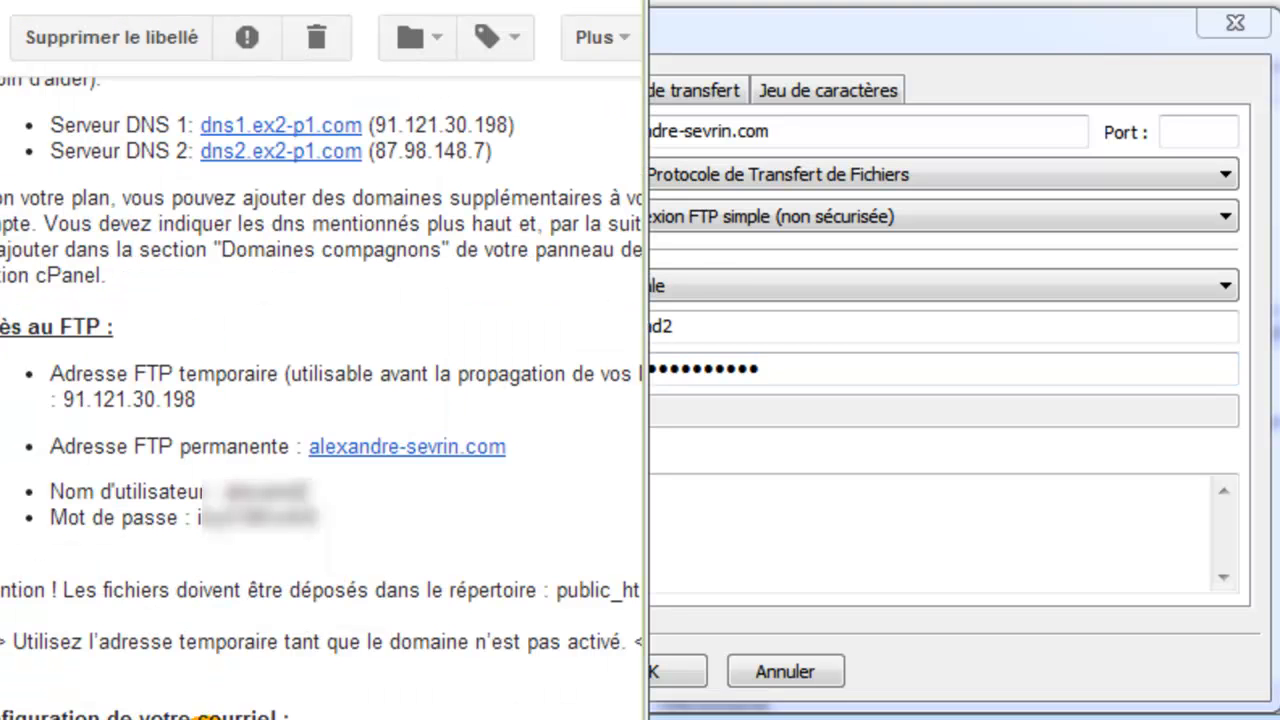
pyautogui.moveTo(315, 518); pyautogui.dragTo(192, 518)
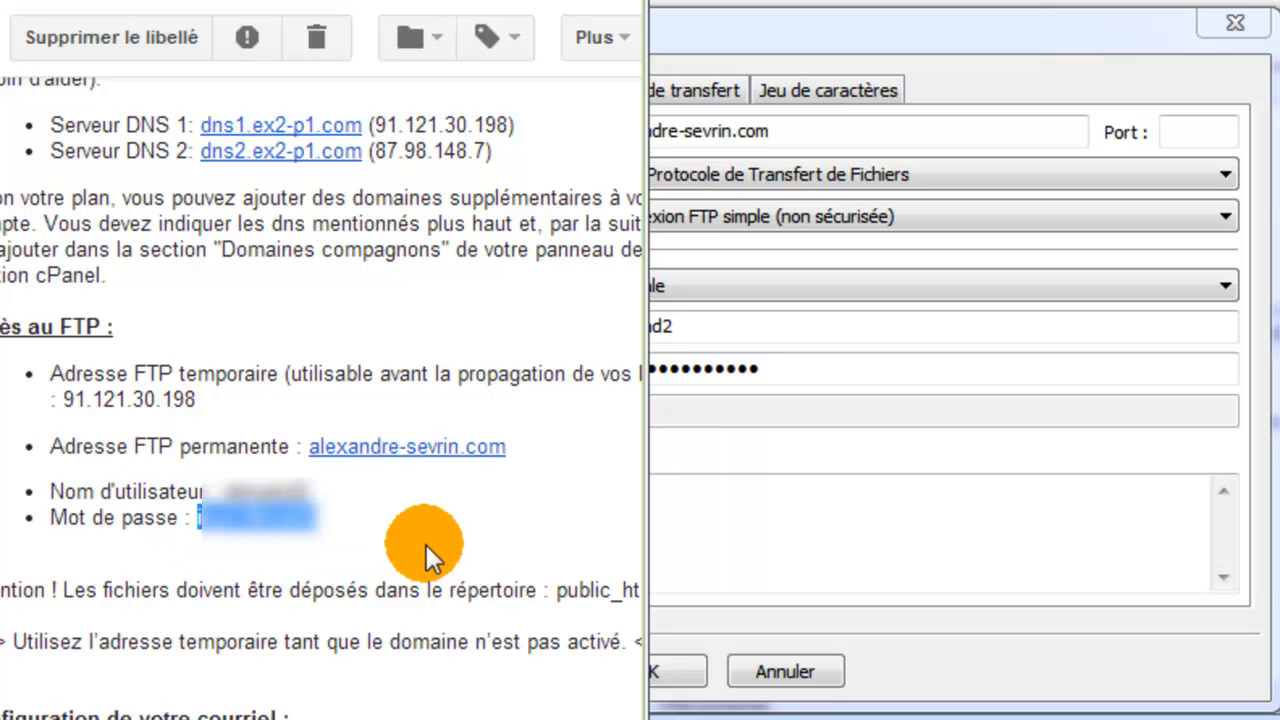
pyautogui.click(1094, 526)
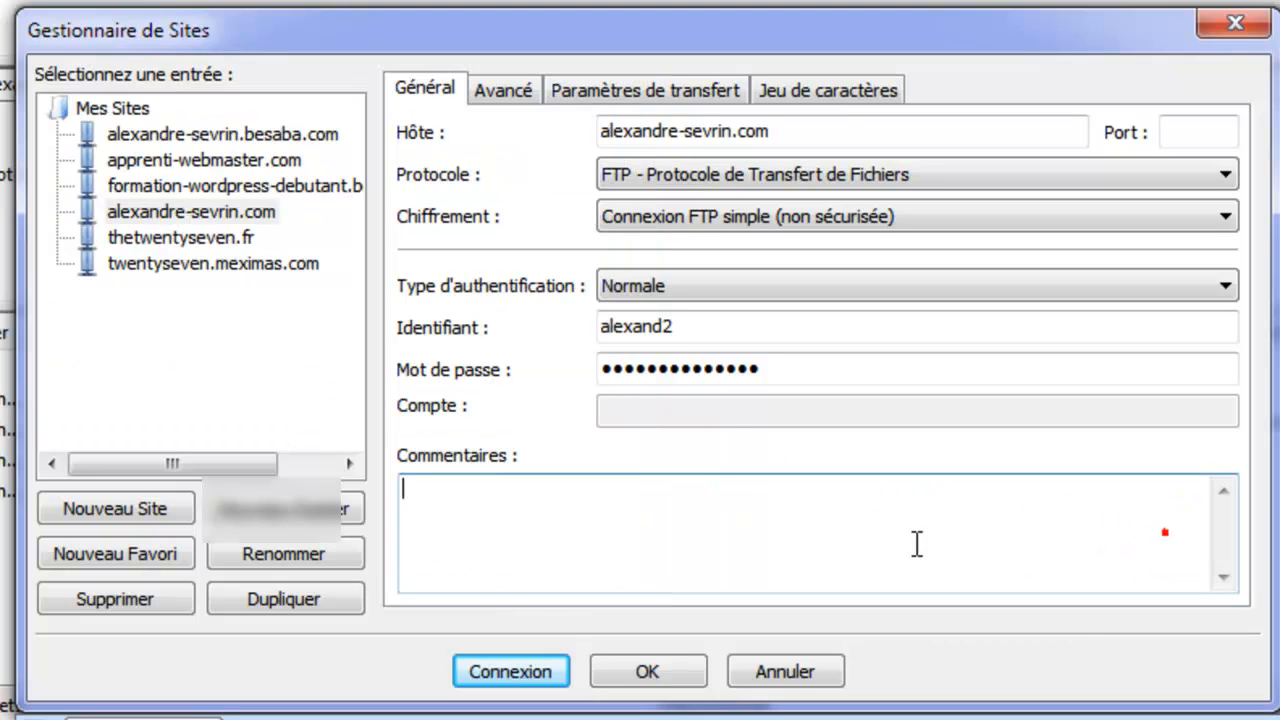
pyautogui.click(686, 413)
pyautogui.doubleClick(775, 370)
pyautogui.press('BackSpace')
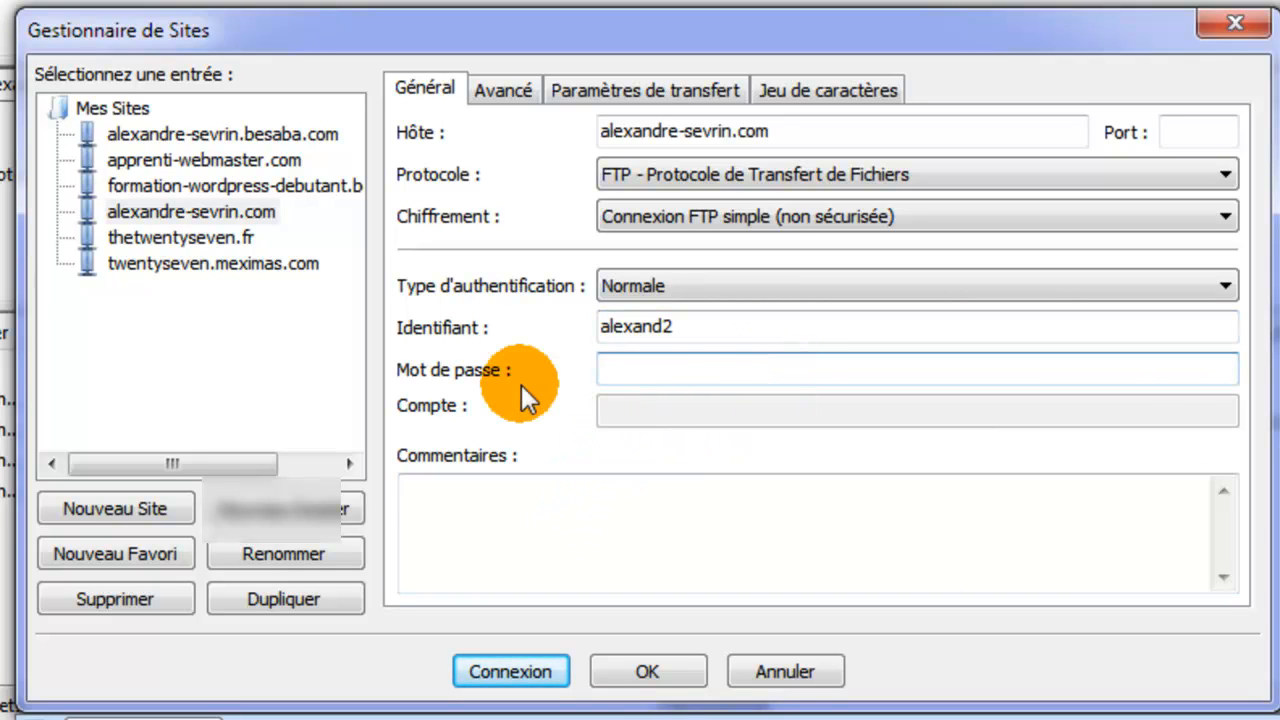
pyautogui.hotkey('ctrl', 'v')
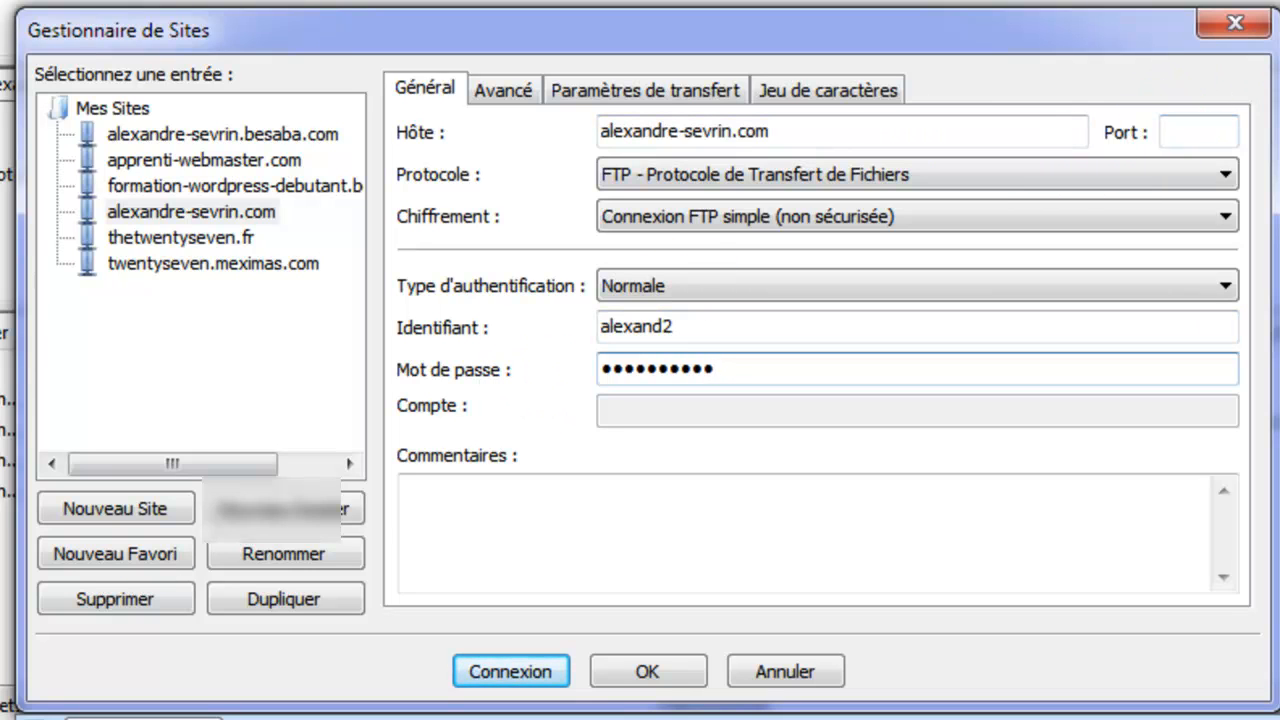
# Step: Switch to the browser and open the bookmarked cPanel login page in a new tab
pyautogui.hotkey('alt', 'Tab')
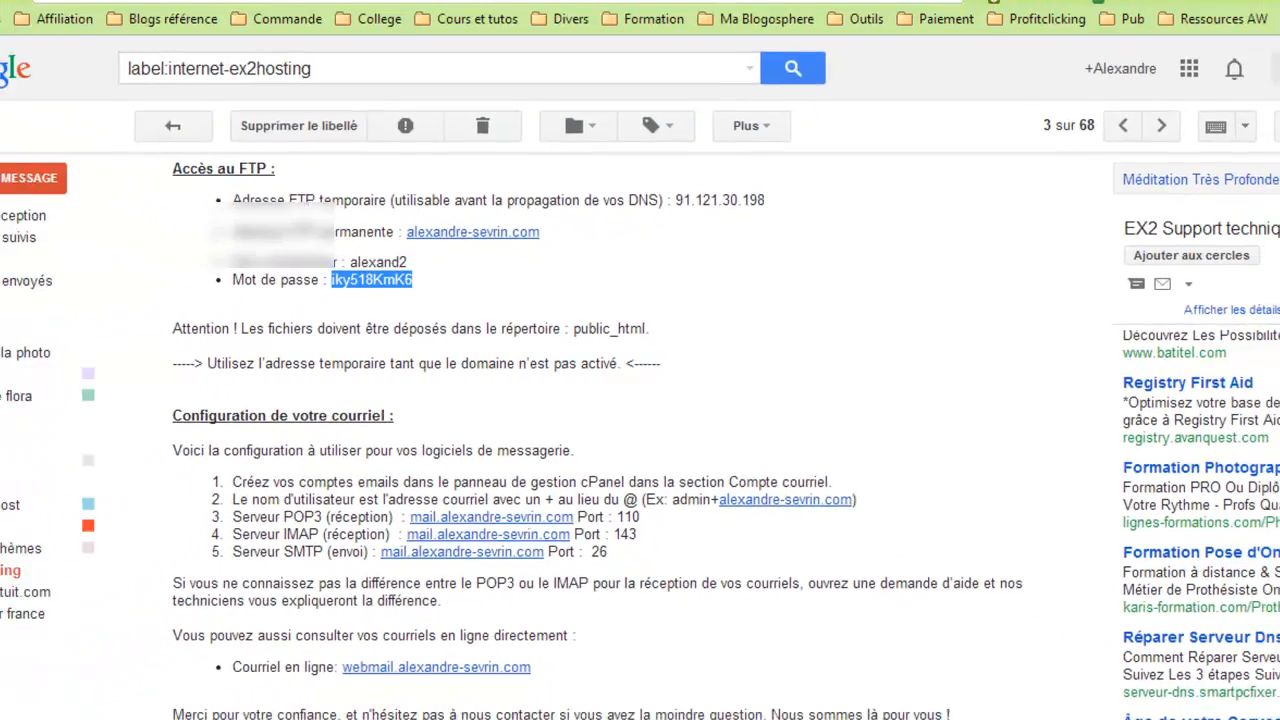
pyautogui.hotkey('ctrl', 't')
pyautogui.click(1264, 66)
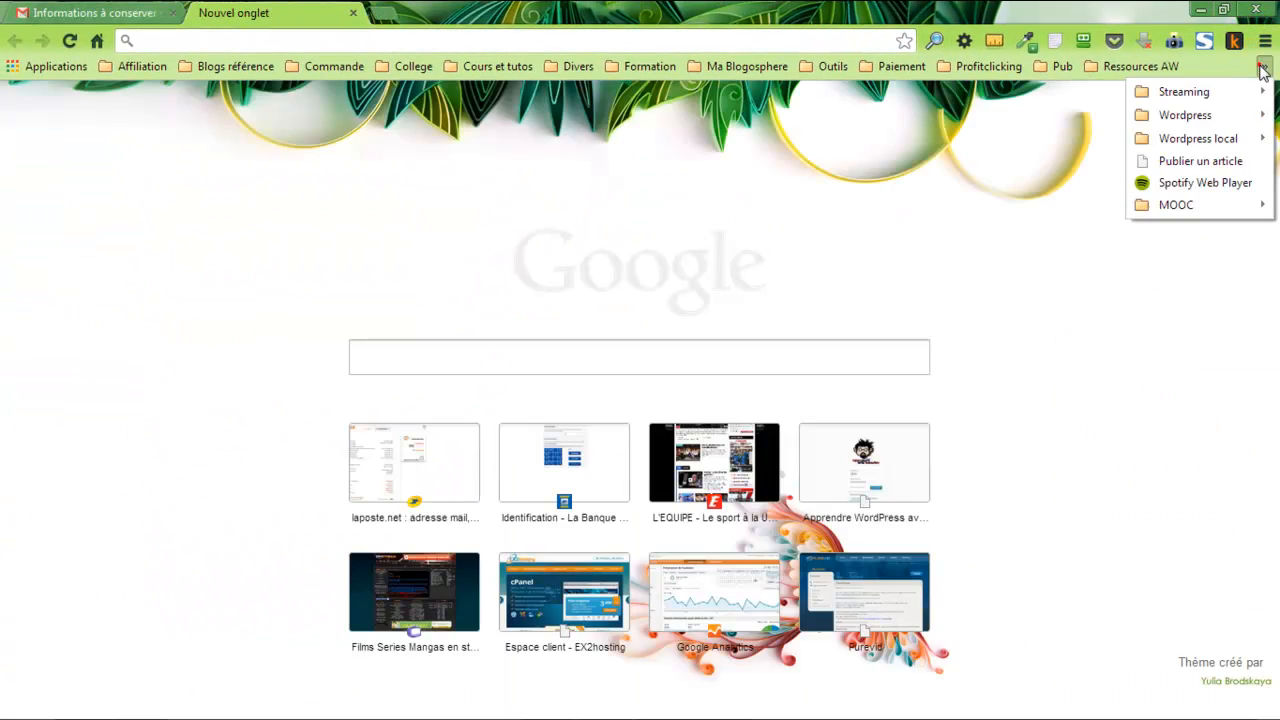
pyautogui.moveTo(1190, 138)
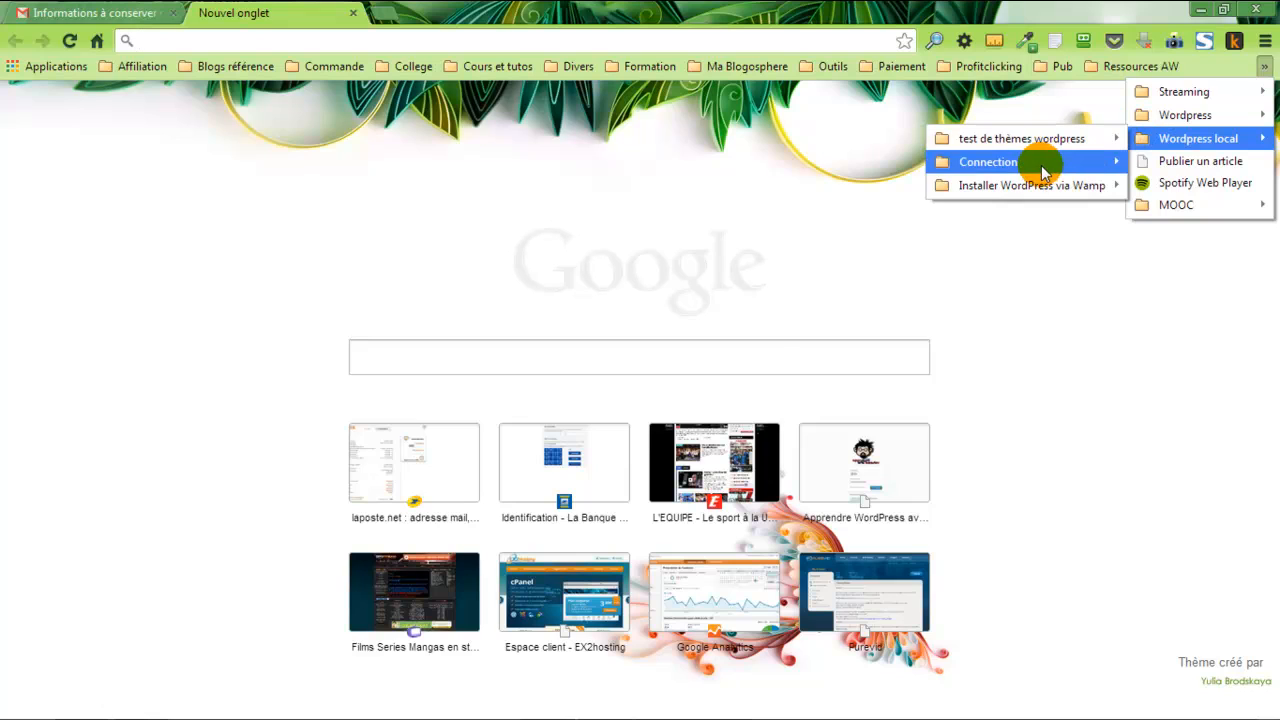
pyautogui.moveTo(1034, 163)
pyautogui.click(805, 204)
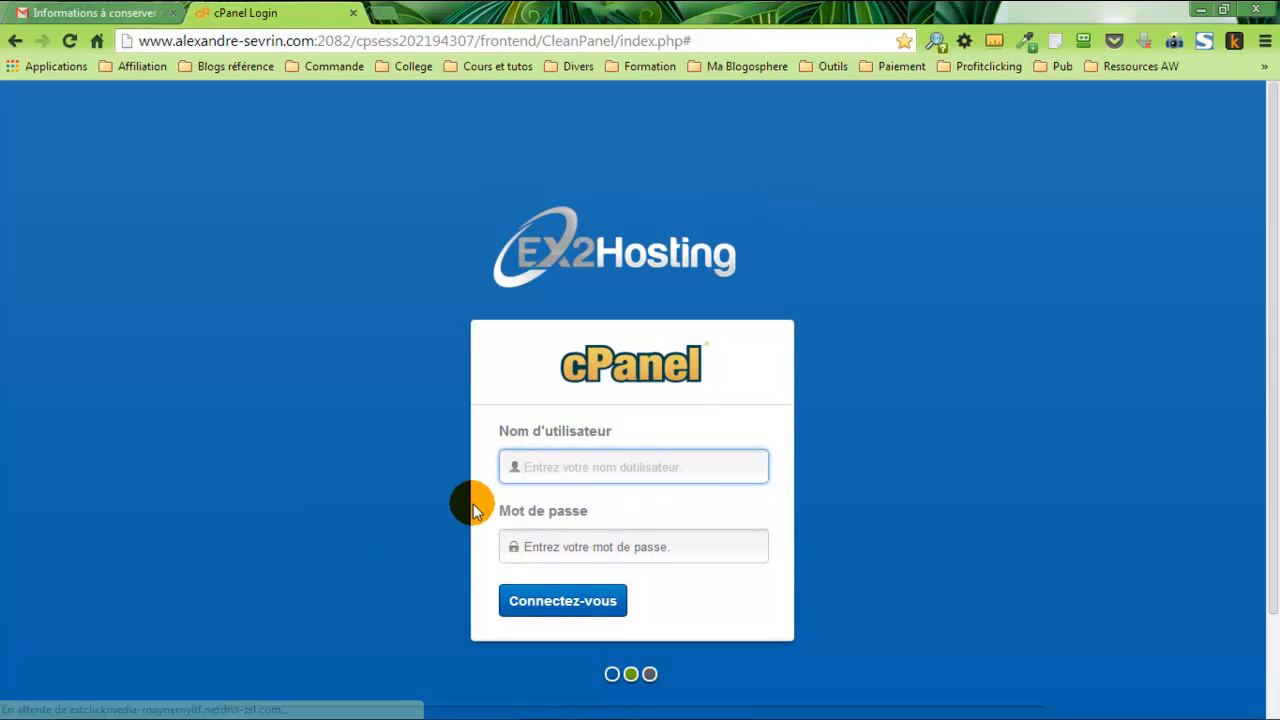
# Step: Log in to cPanel with the username and password saved in the password manager, and dismiss the new-user welcome dialog
pyautogui.click(1085, 42)
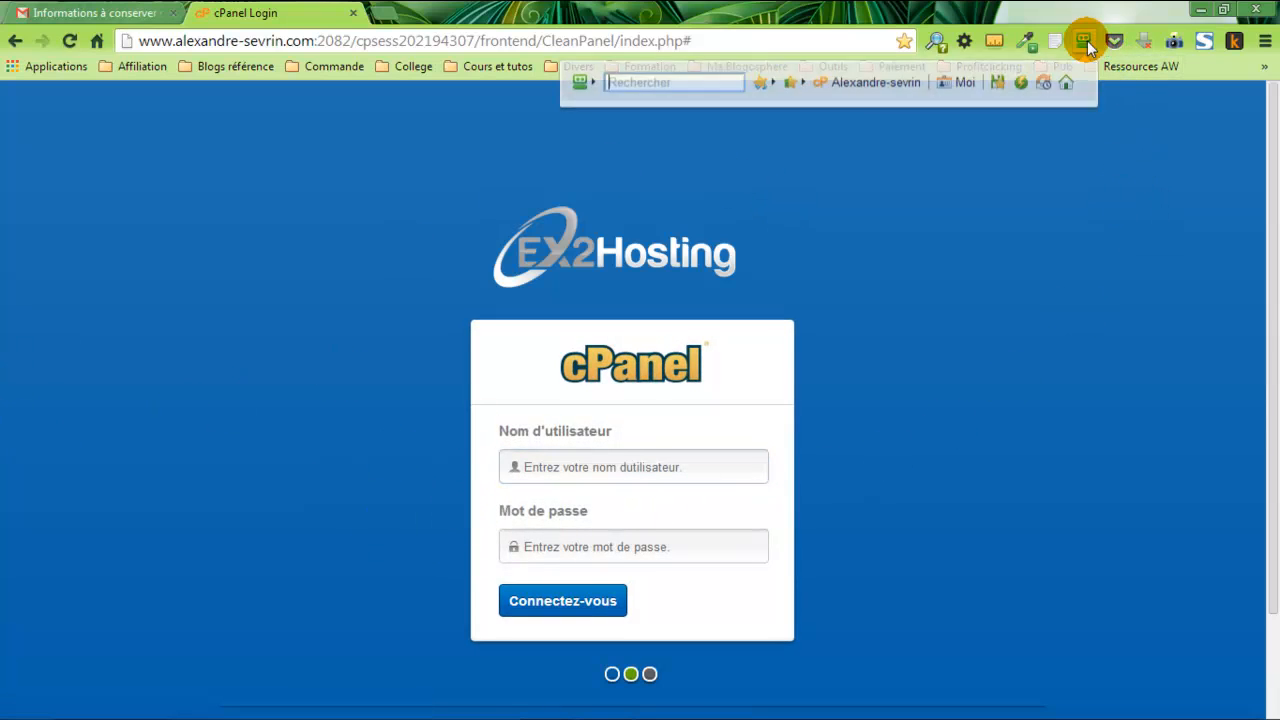
pyautogui.click(843, 82)
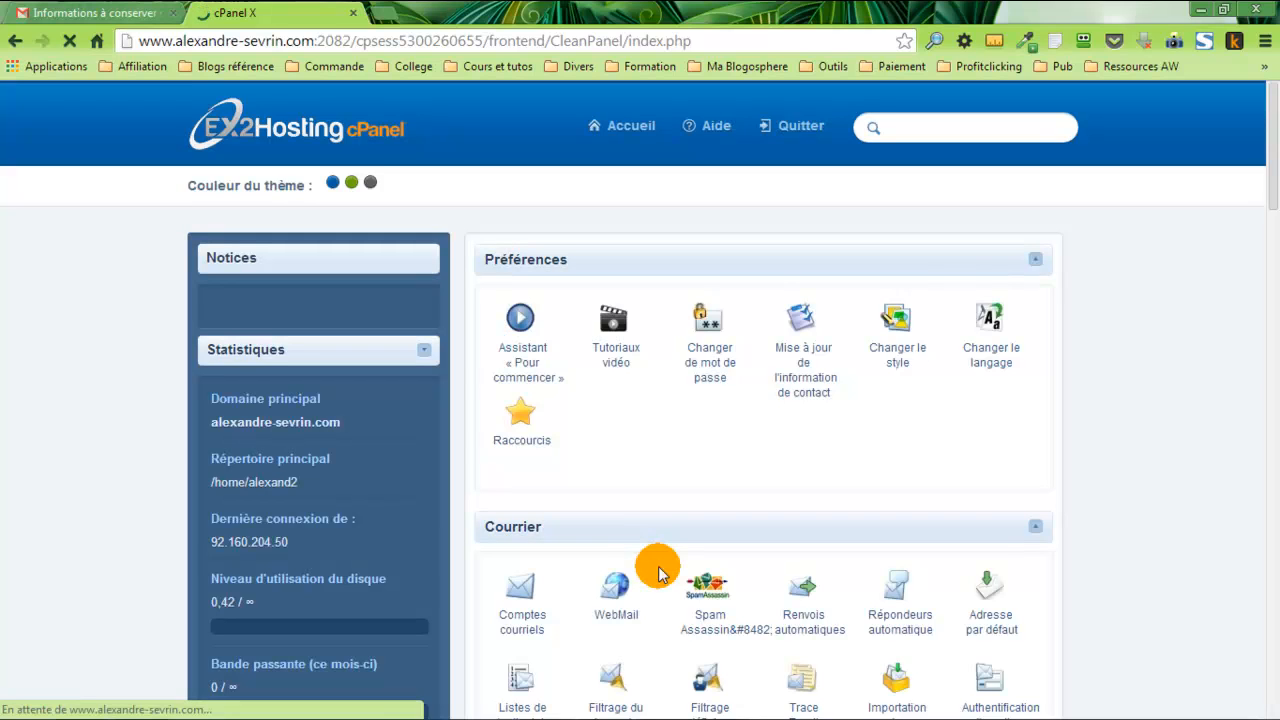
pyautogui.scroll(-2, 674, 510)
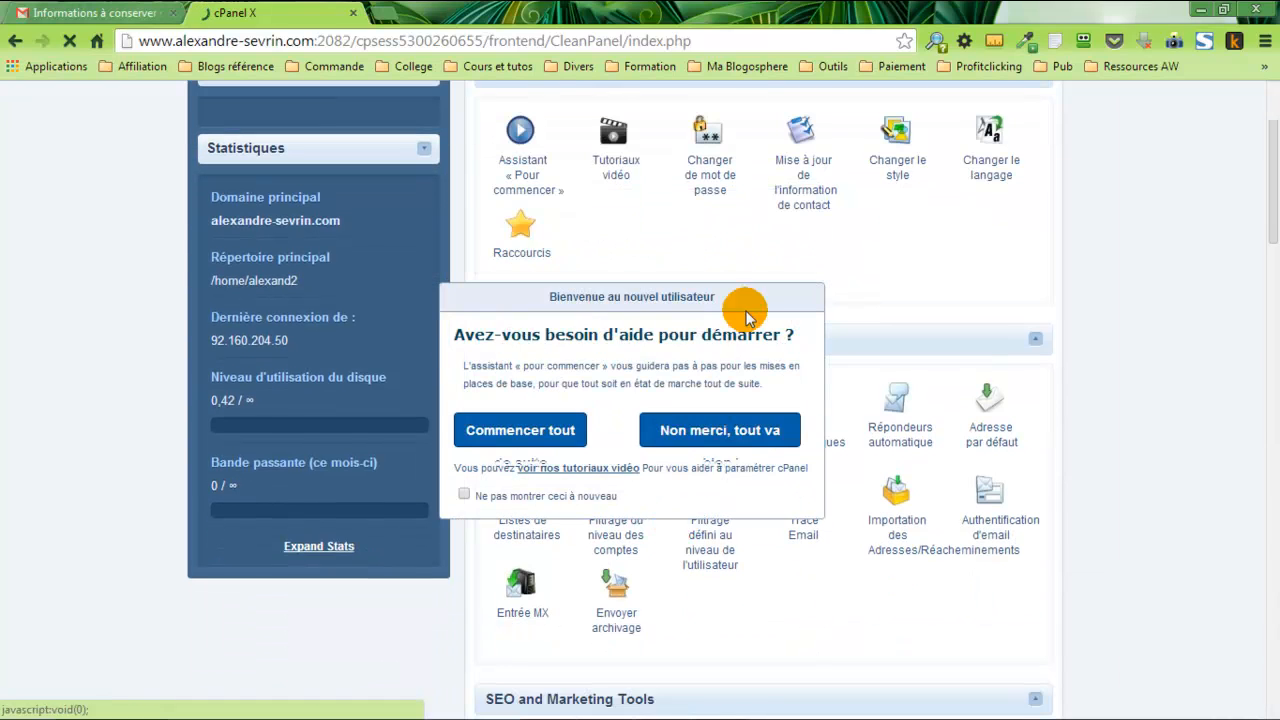
pyautogui.click(455, 320)
# Step: Open the FTP accounts page (Comptes FTP) from the Fichiers section of cPanel
pyautogui.scroll(-5, 700, 414)
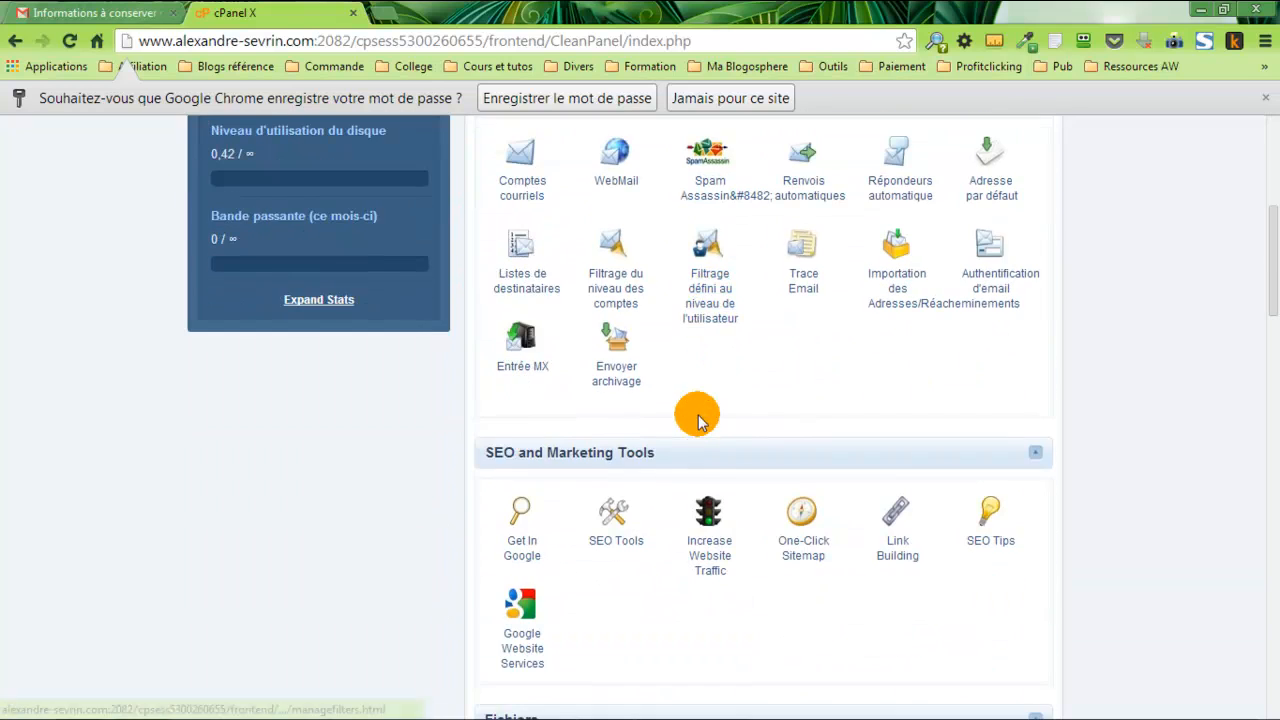
pyautogui.scroll(-4, 697, 414)
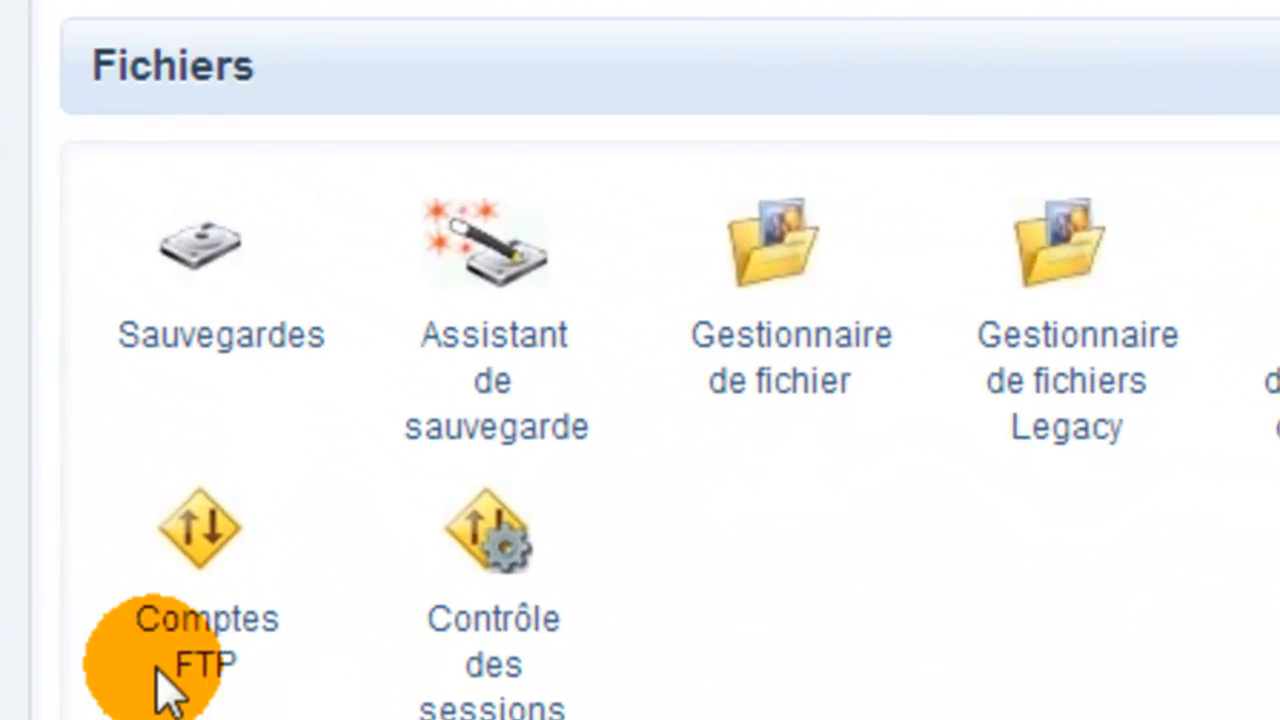
pyautogui.click(192, 645)
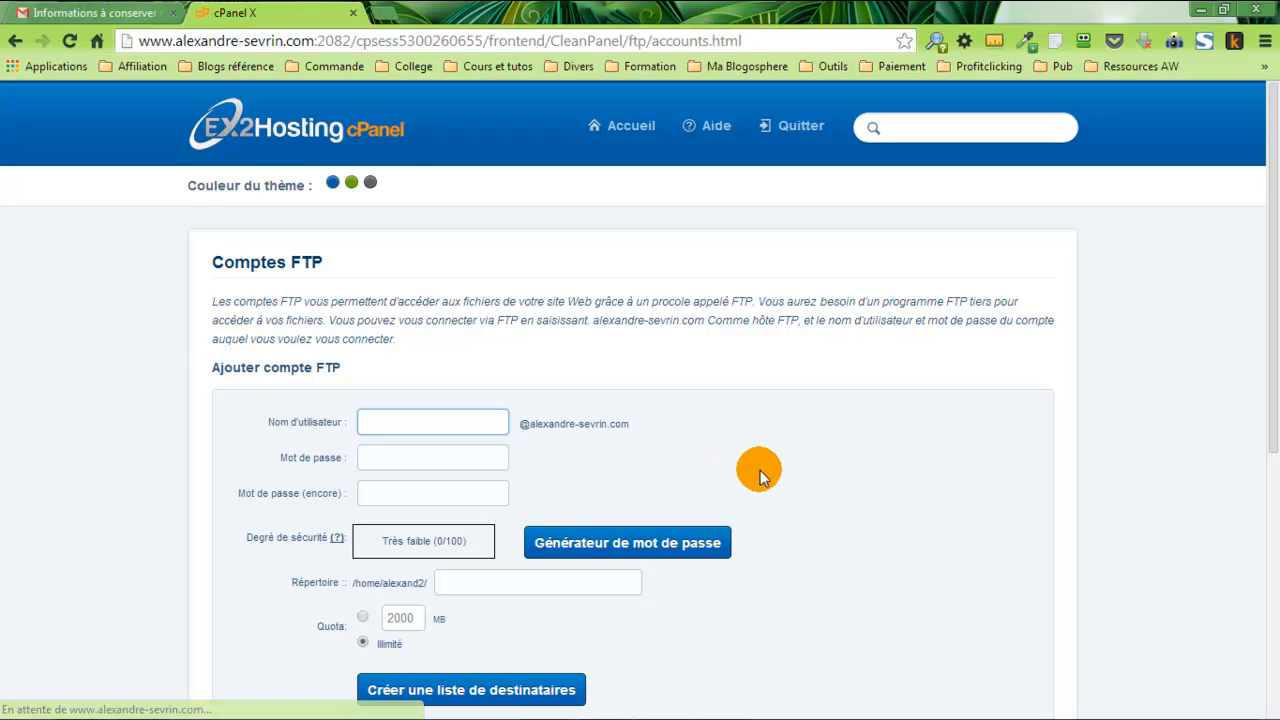
# Step: Check the FTP server and port in the client configuration of the main special FTP account, and log out of cPanel
pyautogui.scroll(-5, 766, 474)
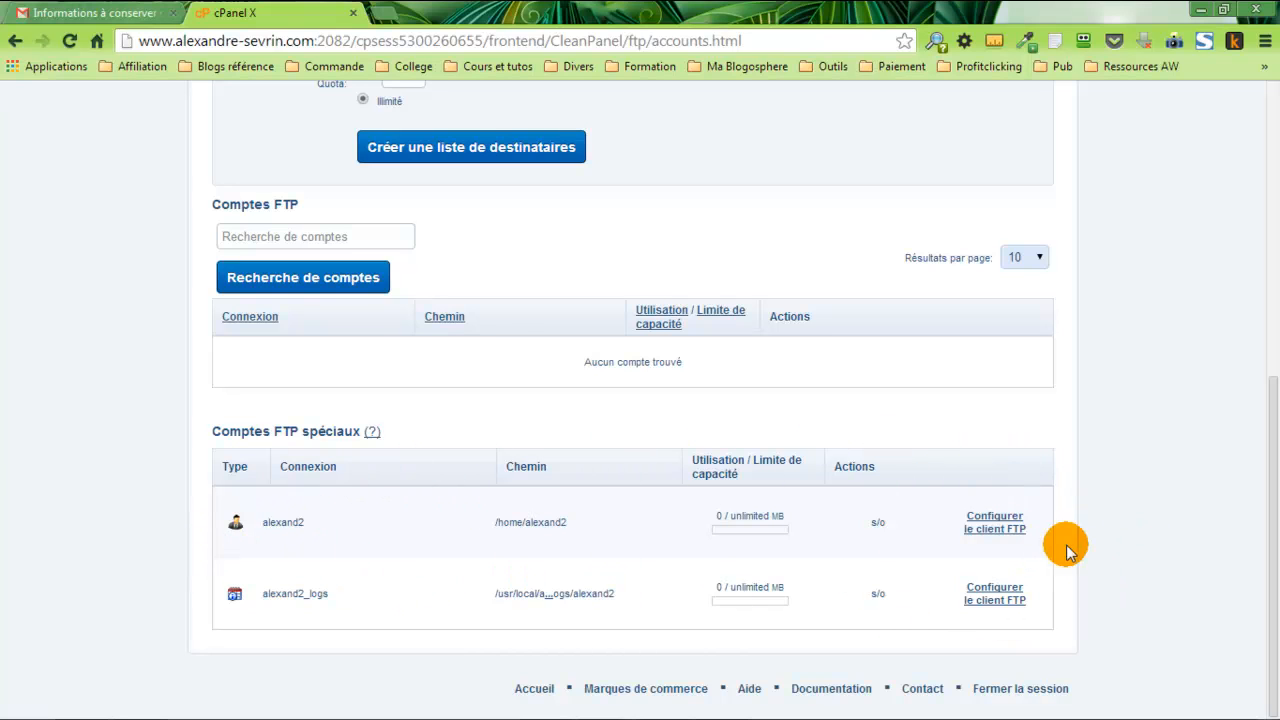
pyautogui.click(995, 530)
pyautogui.scroll(-1, 943, 546)
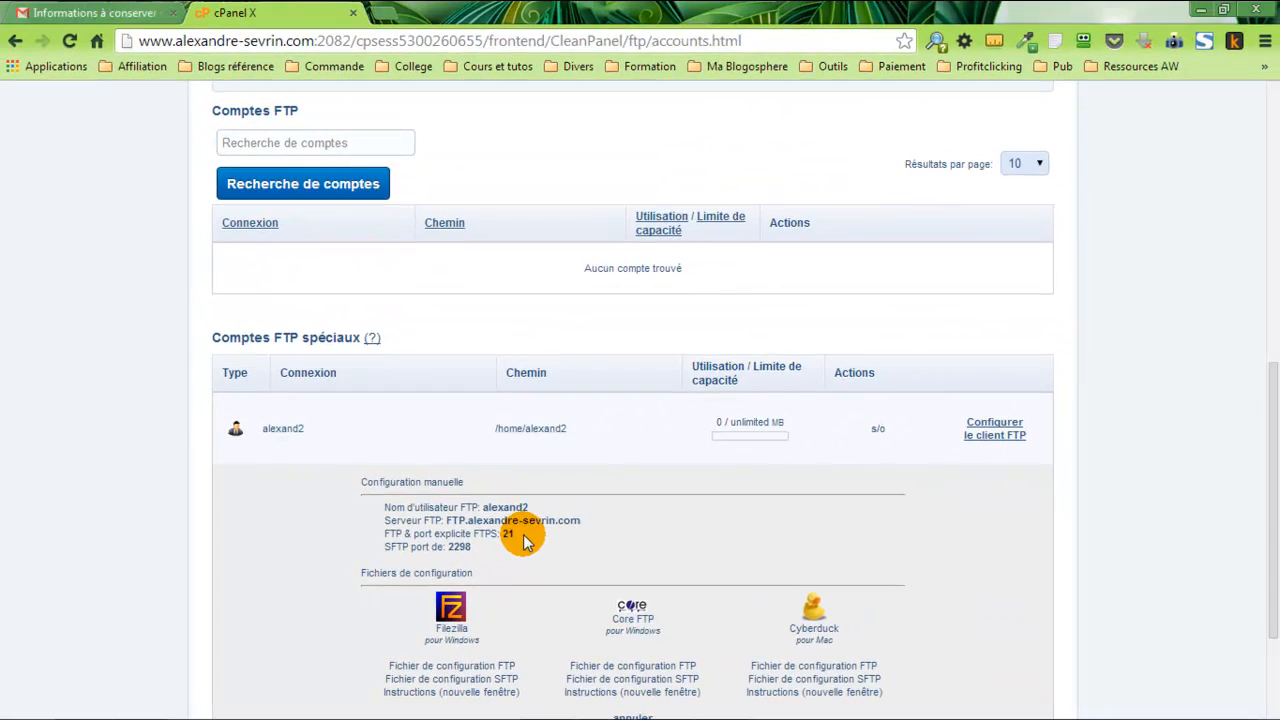
pyautogui.scroll(7, 794, 491)
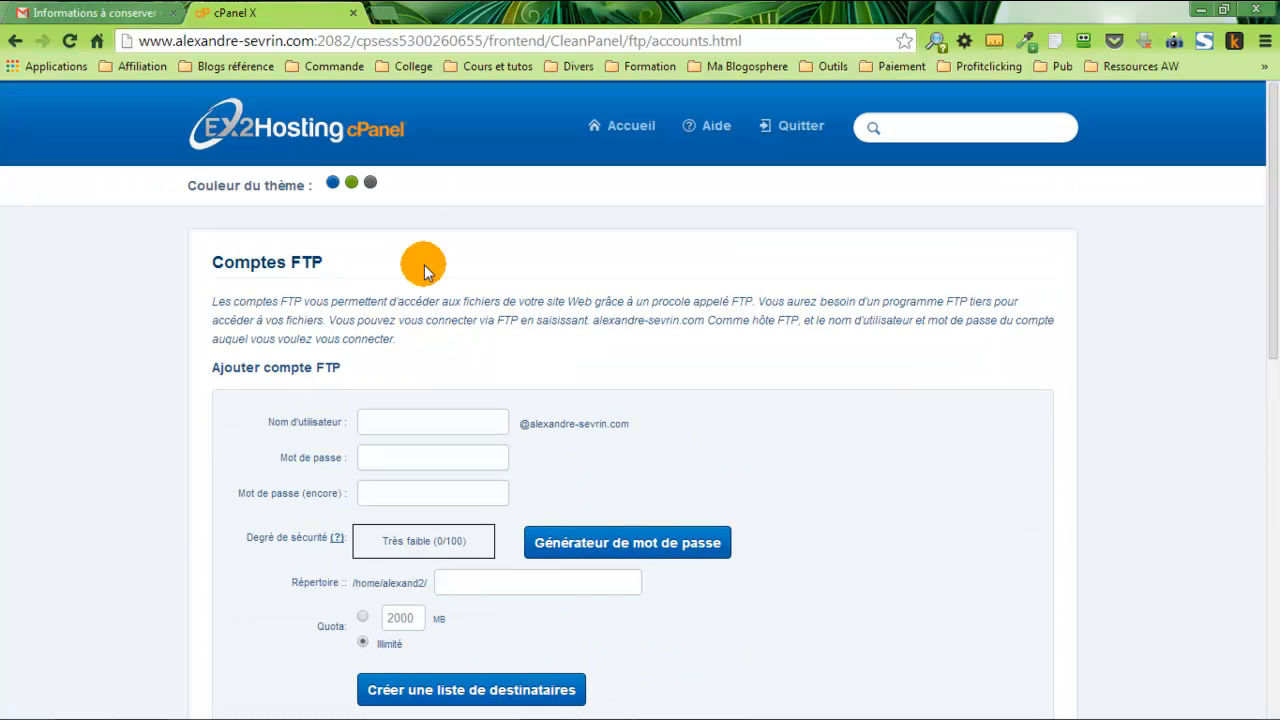
pyautogui.click(783, 126)
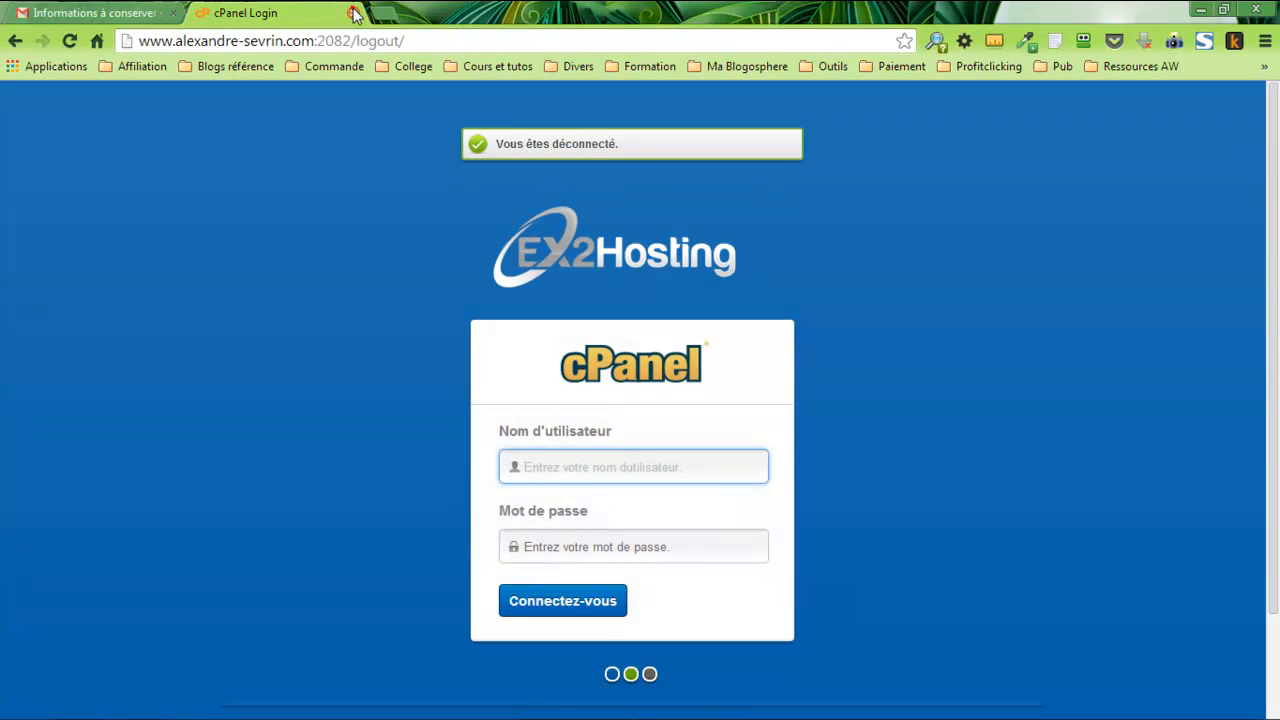
# Step: Close the cPanel login page, switch back to FileZilla, and save the new site entry with port 21
pyautogui.click(353, 13)
pyautogui.click(1210, 9)
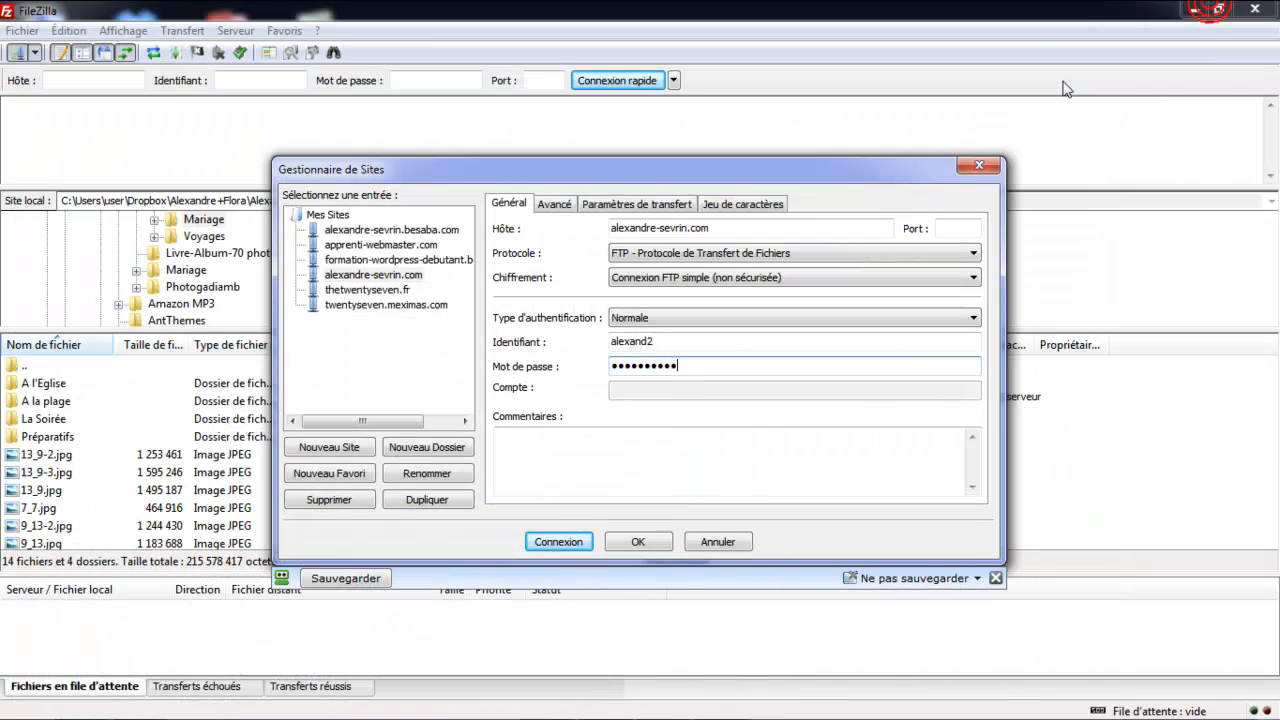
pyautogui.click(951, 228)
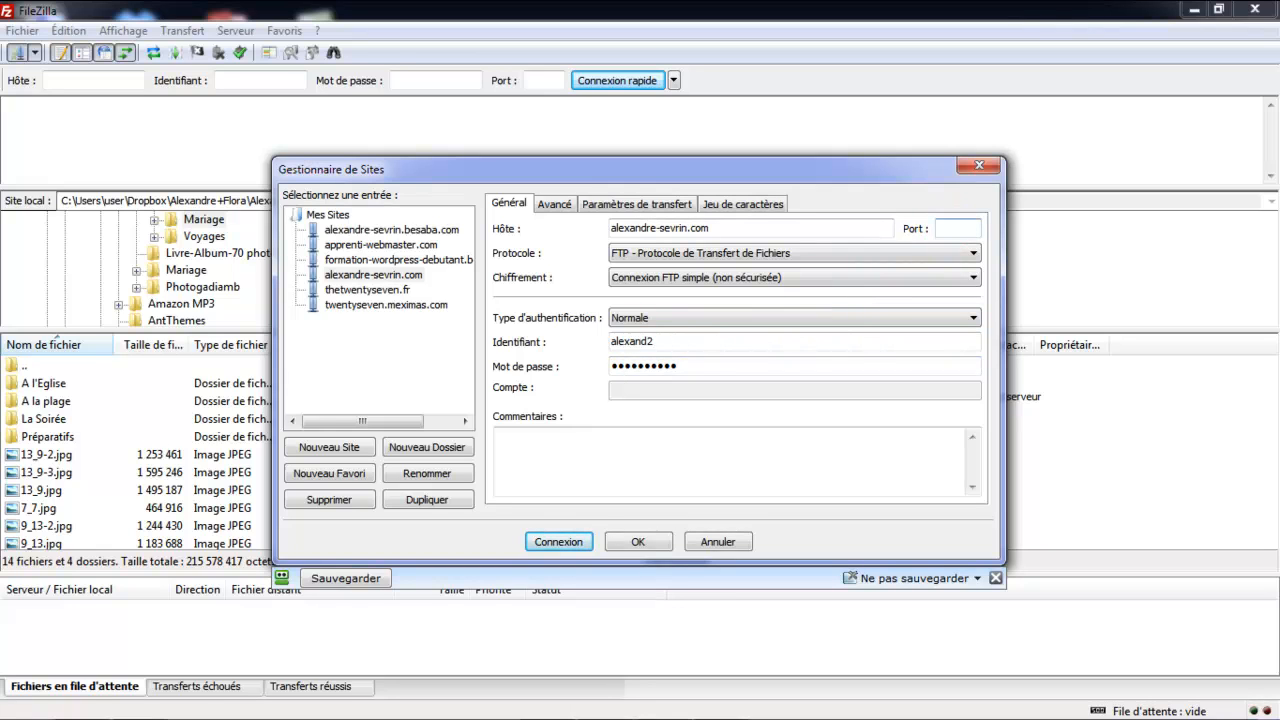
pyautogui.write('21')
pyautogui.click(630, 543)
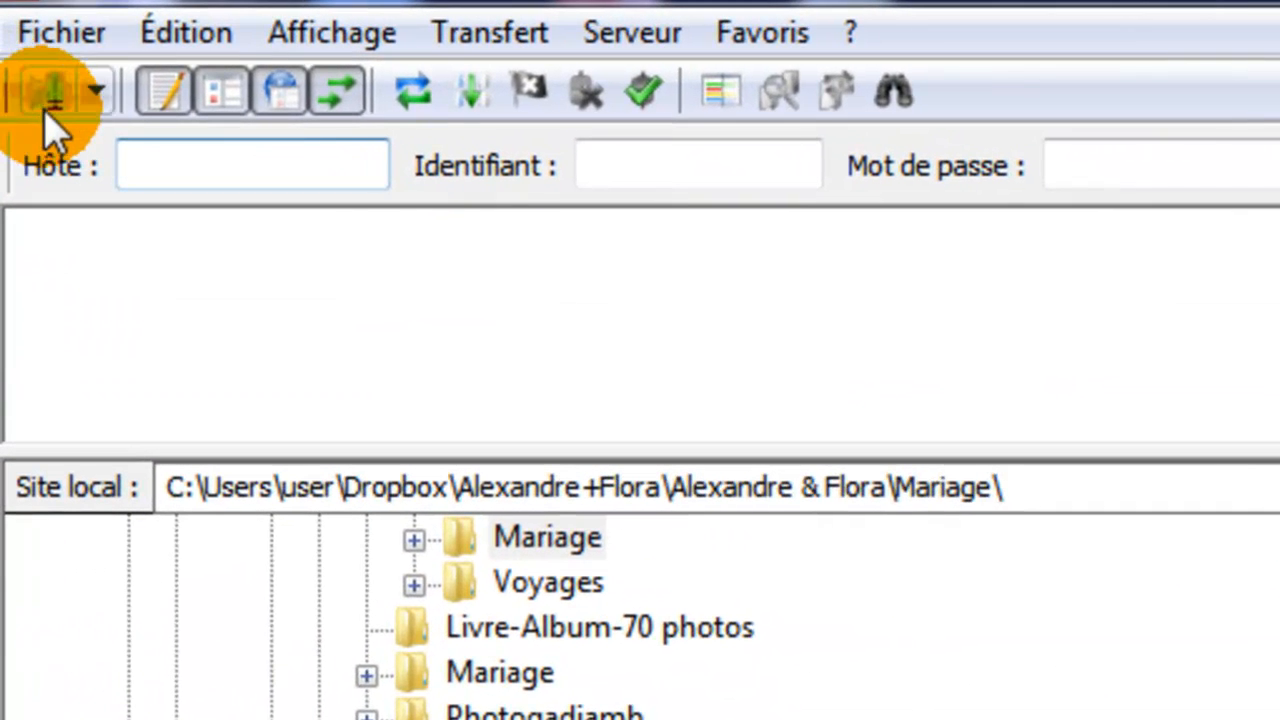
# Step: Connect to the newly saved .com site entry and look through the files and folders in the remote root directory
pyautogui.click(98, 90)
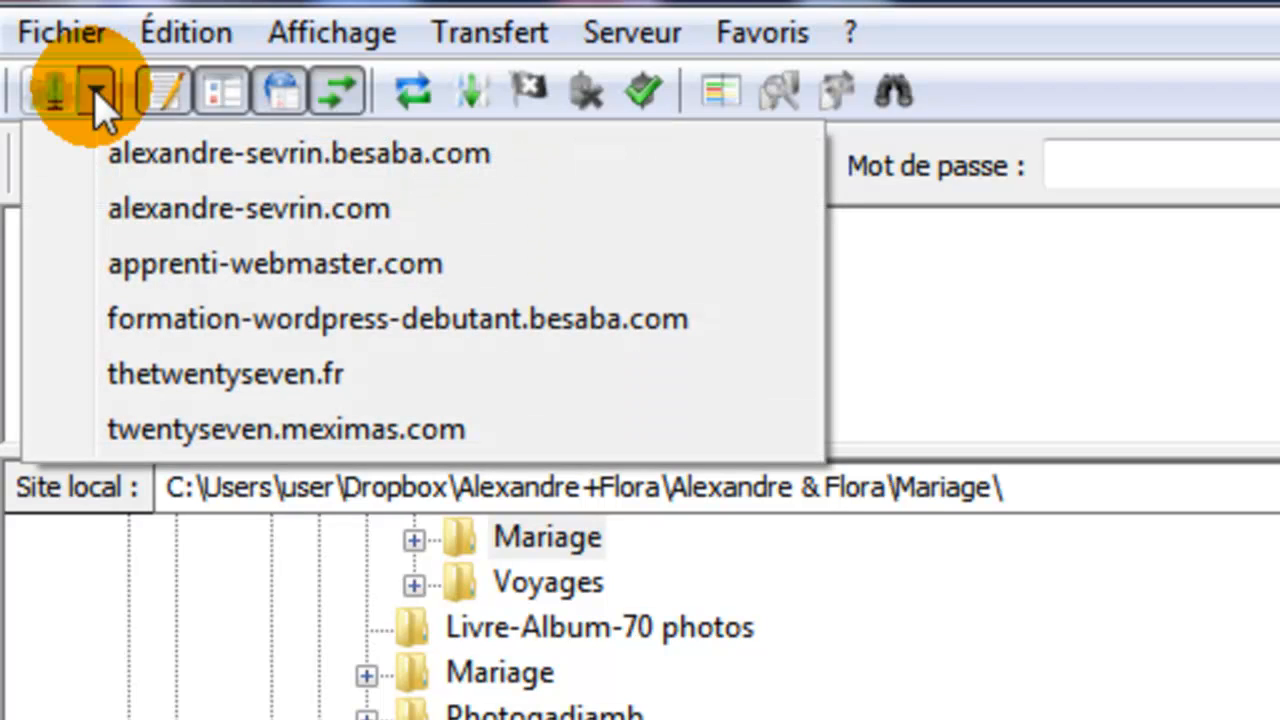
pyautogui.click(106, 210)
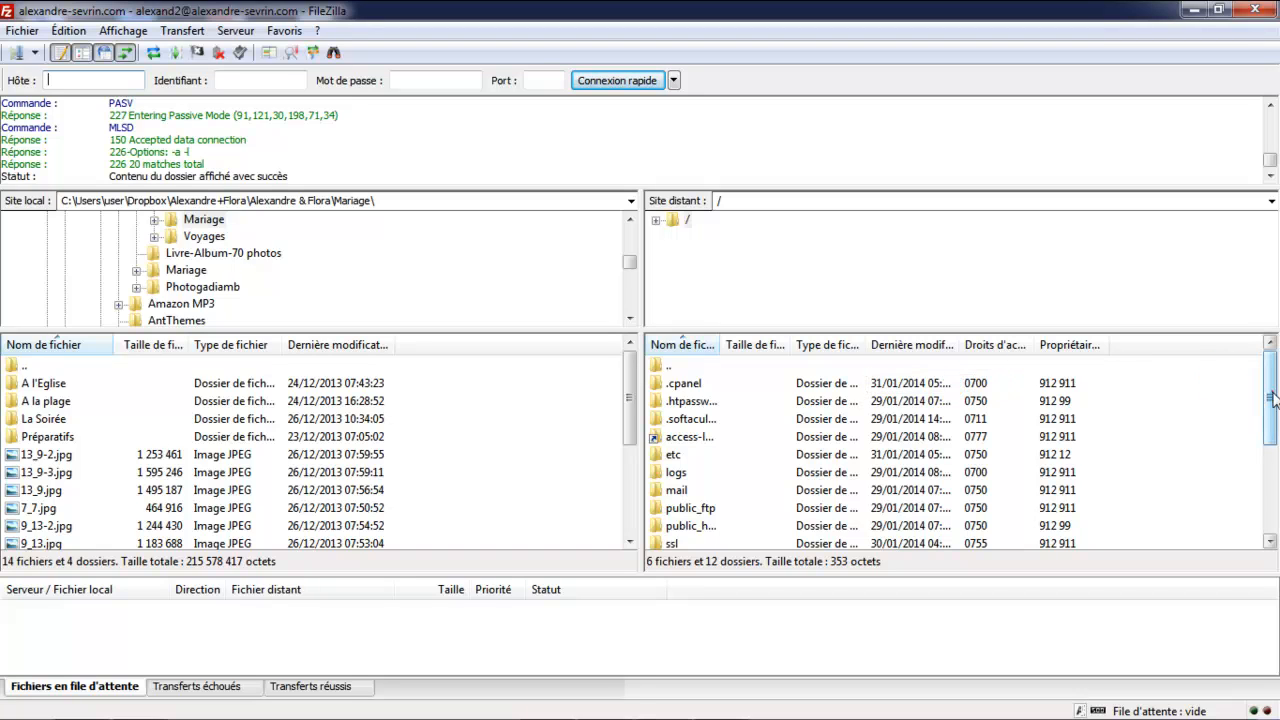
pyautogui.moveTo(1271, 397); pyautogui.dragTo(1271, 440)
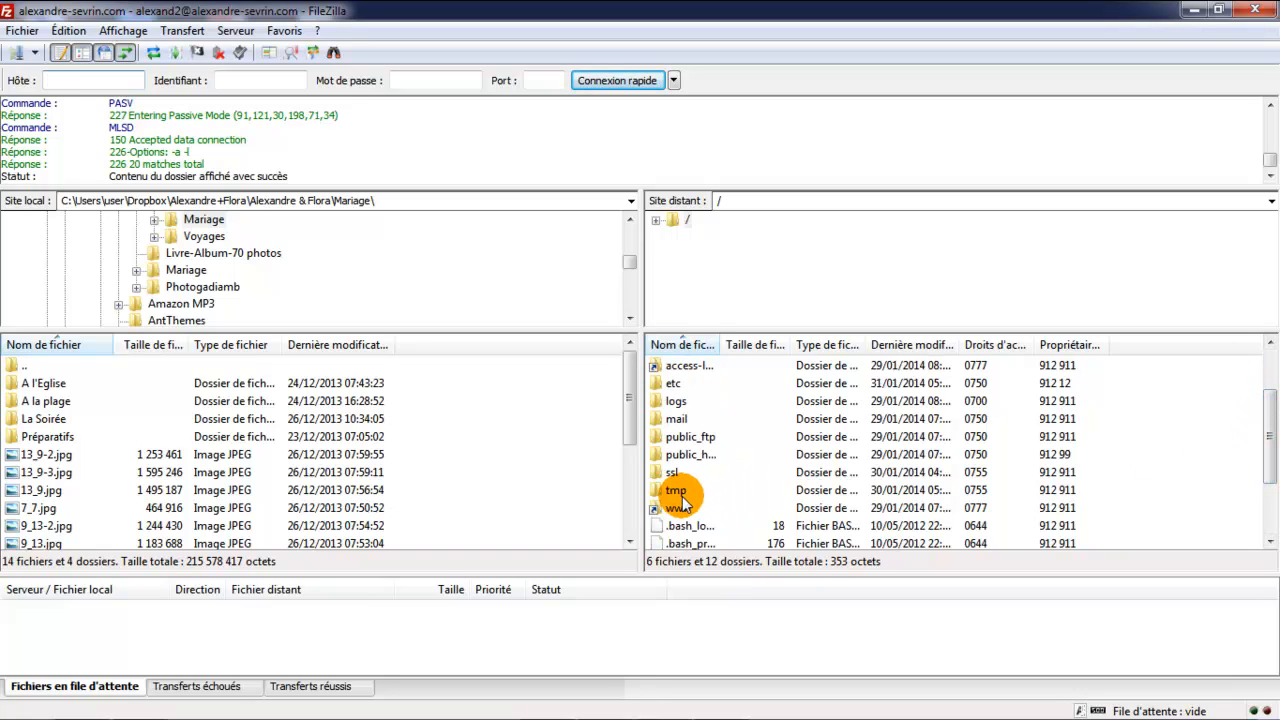